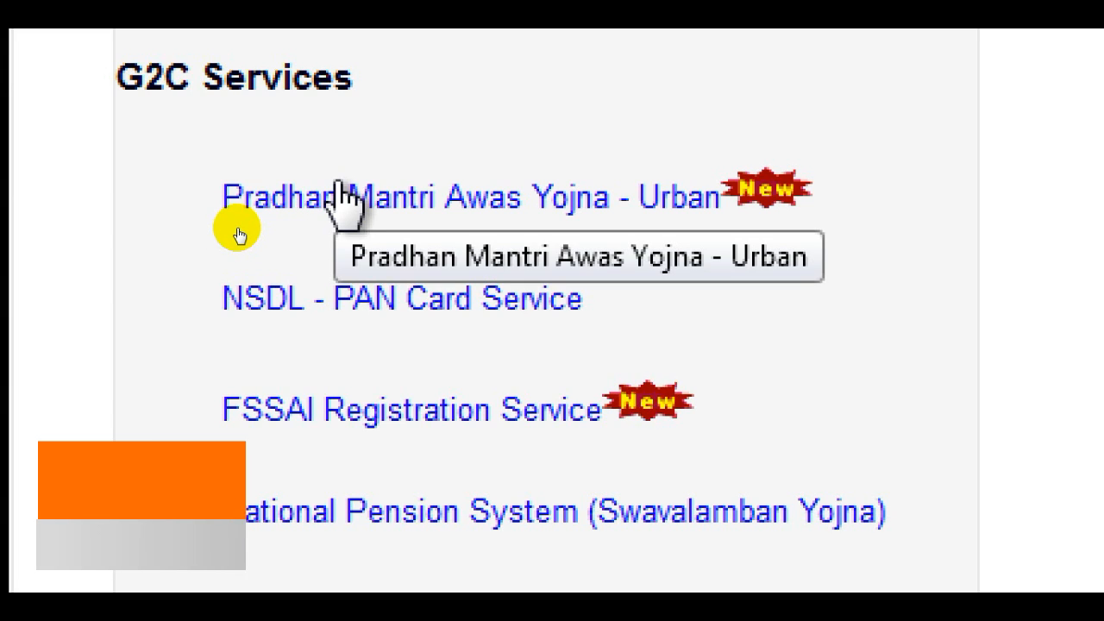
Open the Pradhan Mantri Awas Yojna - Urban service and look over its four housing components
left_click(341, 193)
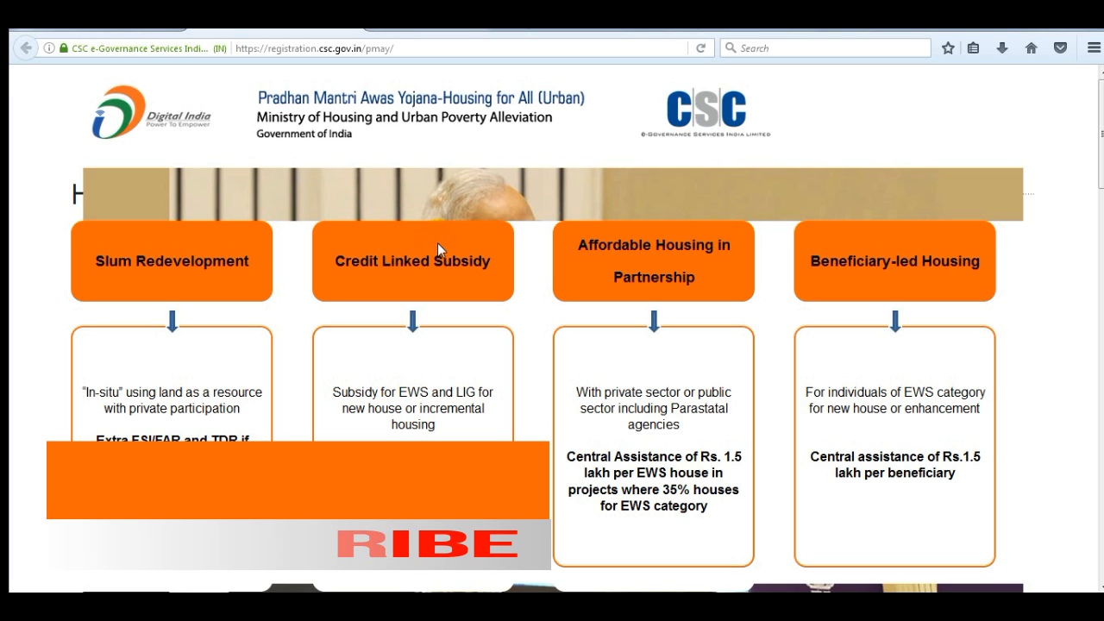
scroll(440, 250, "down", 2)
scroll(449, 255, "down", 4)
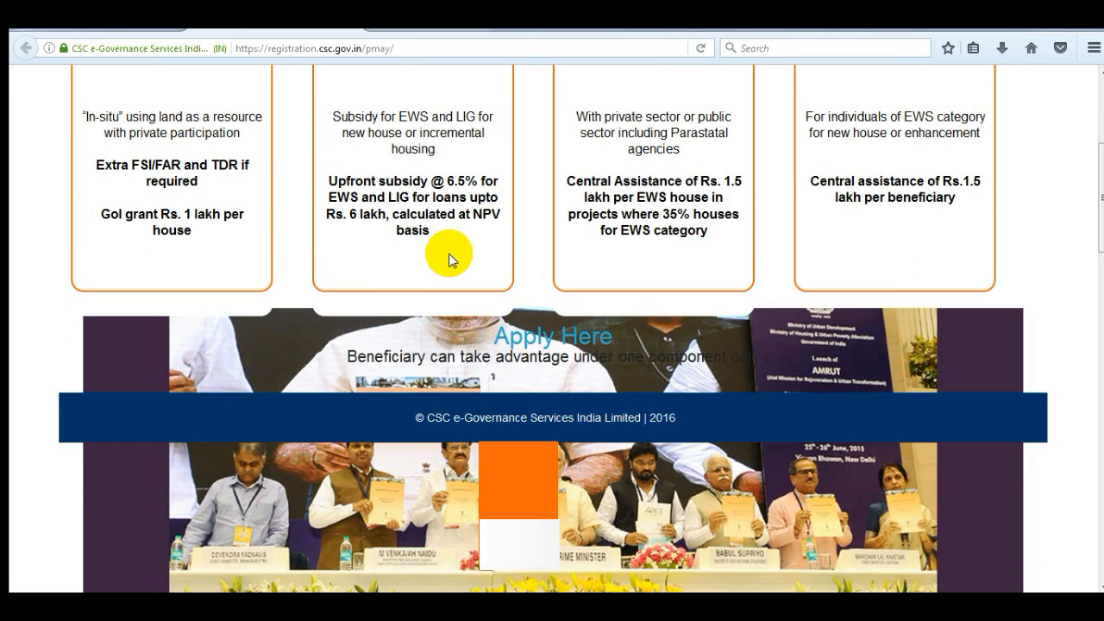
scroll(450, 259, "up", 3)
scroll(451, 259, "down", 5)
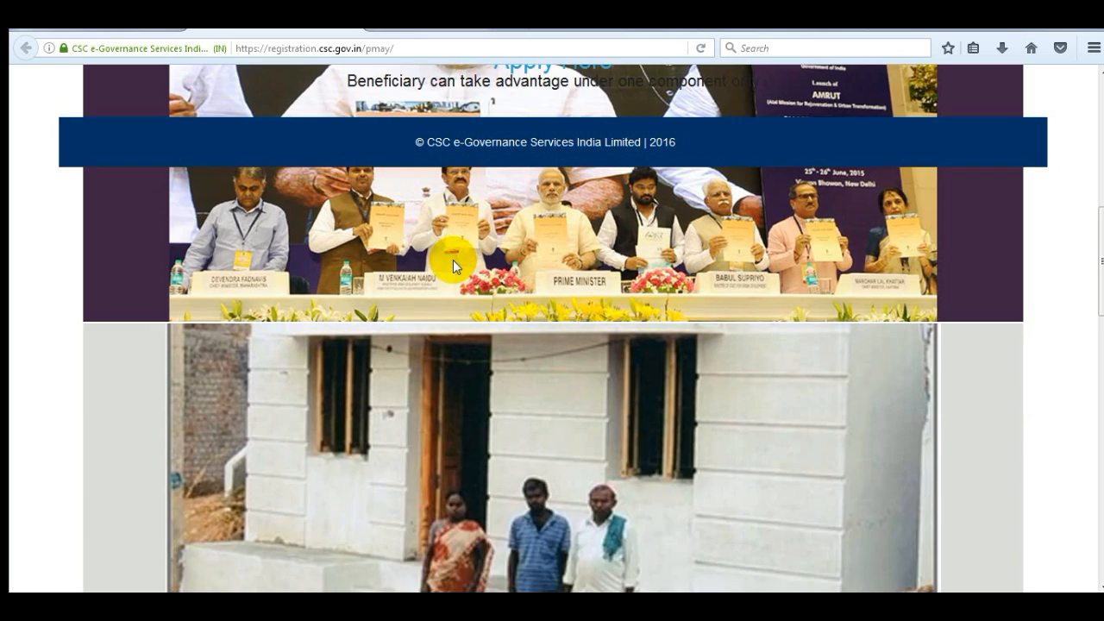
scroll(453, 259, "up", 4)
scroll(455, 267, "up", 3)
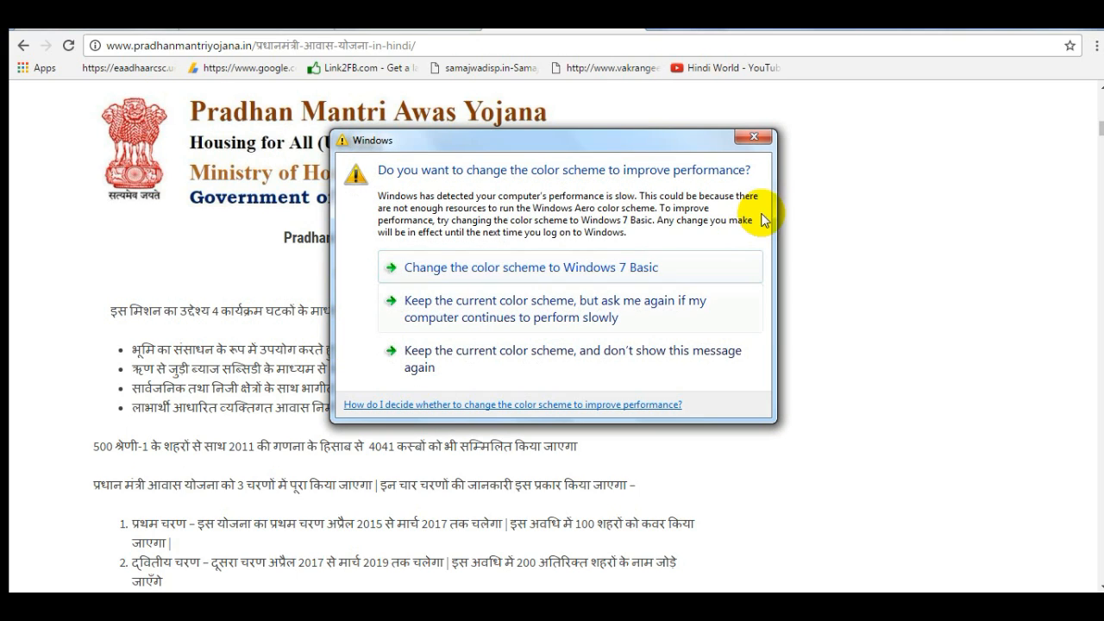
Dismiss the Windows color scheme prompt and read the scheme's objectives, phases and eligibility rules on the Hindi information page
left_click(753, 137)
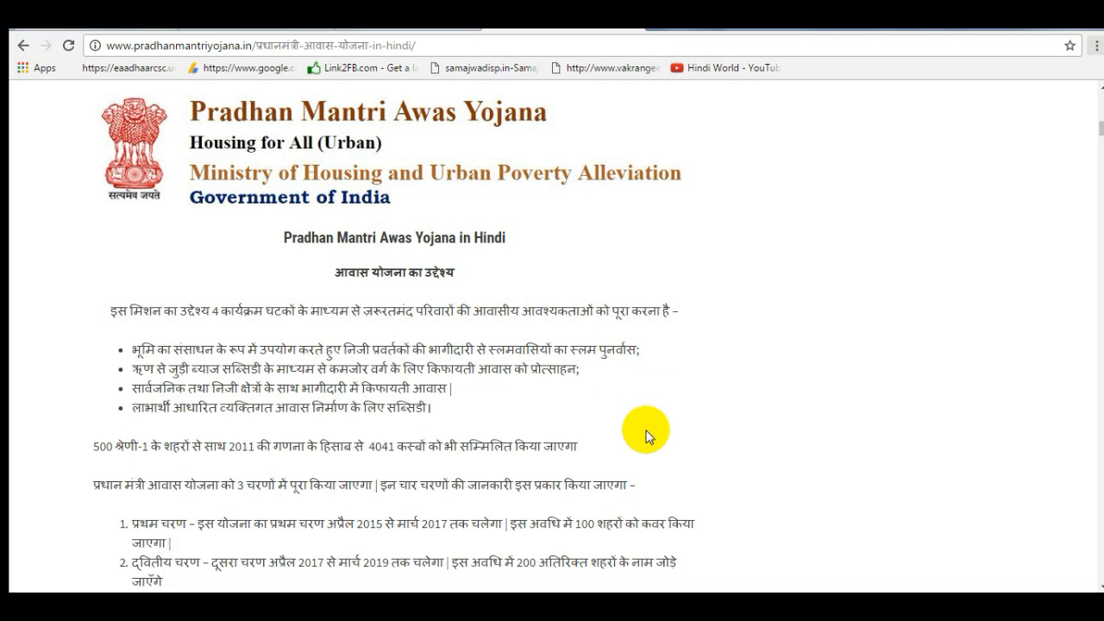
scroll(646, 451, "down", 1)
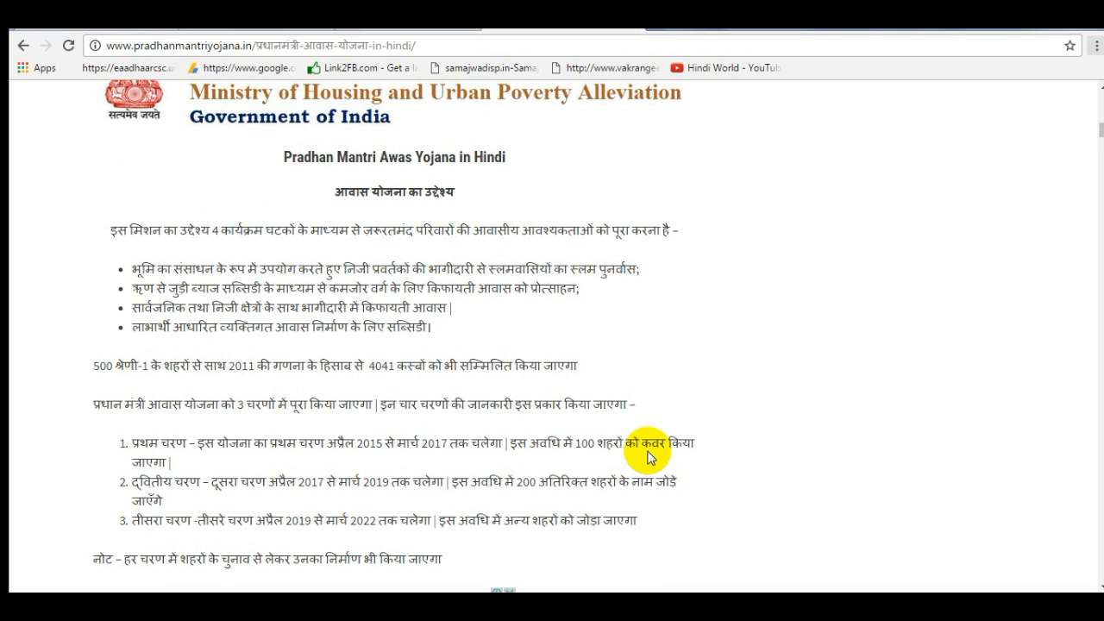
scroll(649, 457, "down", 1)
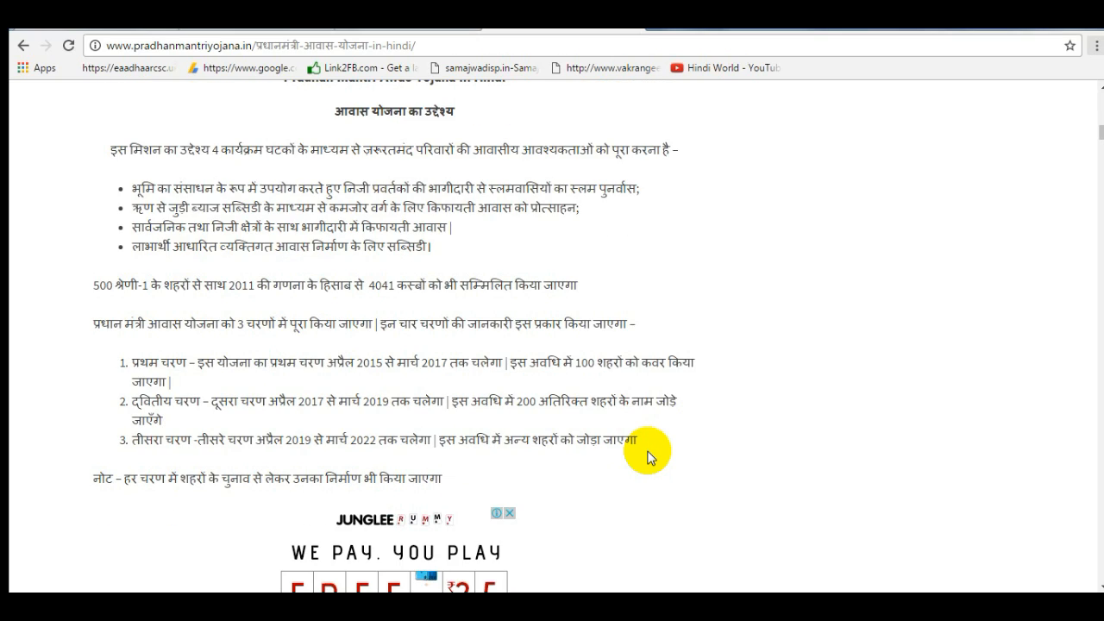
scroll(783, 333, "down", 6)
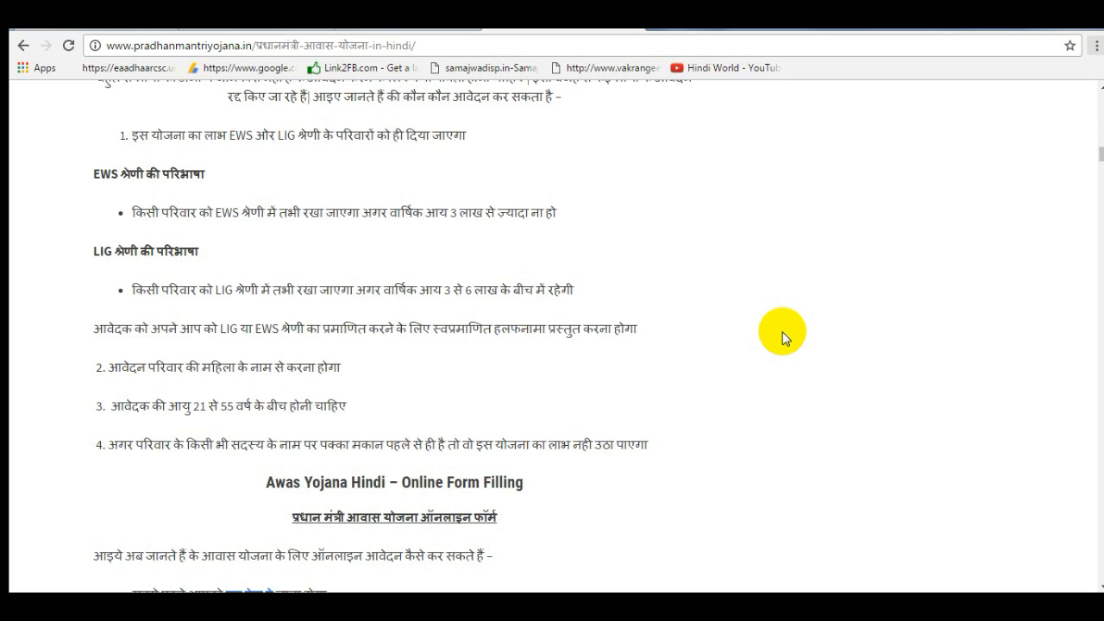
scroll(783, 335, "up", 1)
scroll(780, 342, "down", 1)
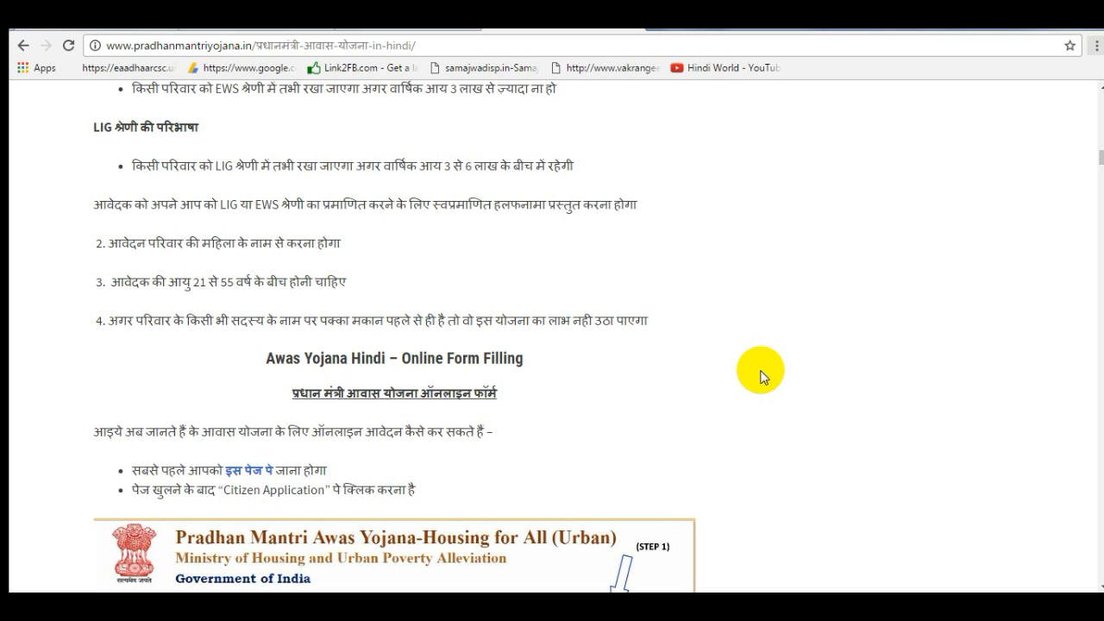
scroll(763, 373, "down", 1)
scroll(760, 377, "up", 2)
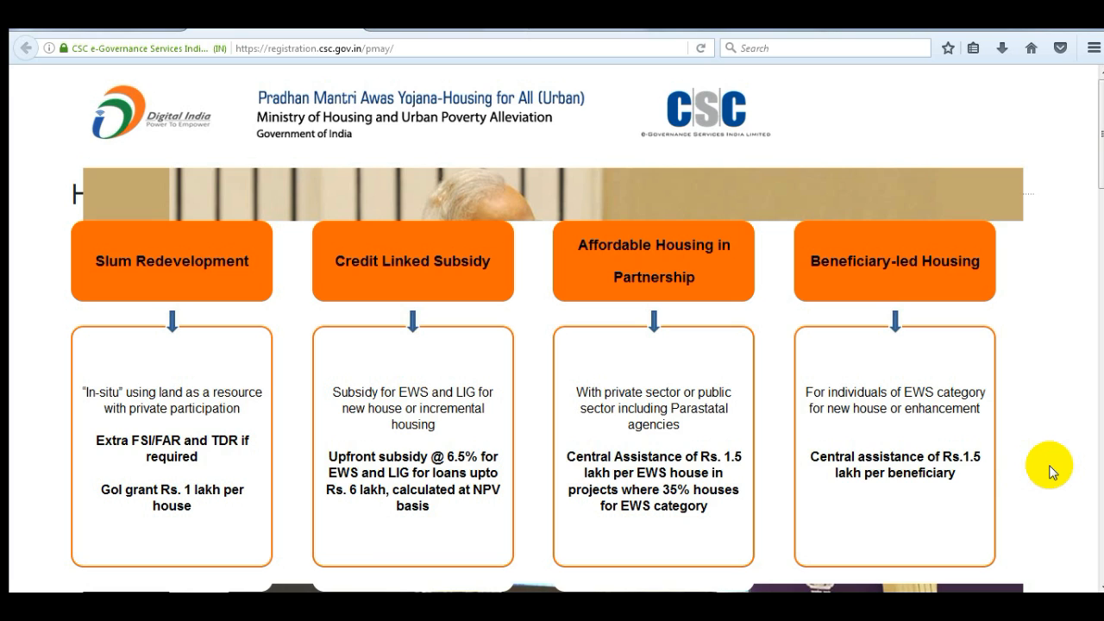
Locate the Apply Here link below the four housing components on the CSC page and outline it in red
scroll(1052, 466, "down", 3)
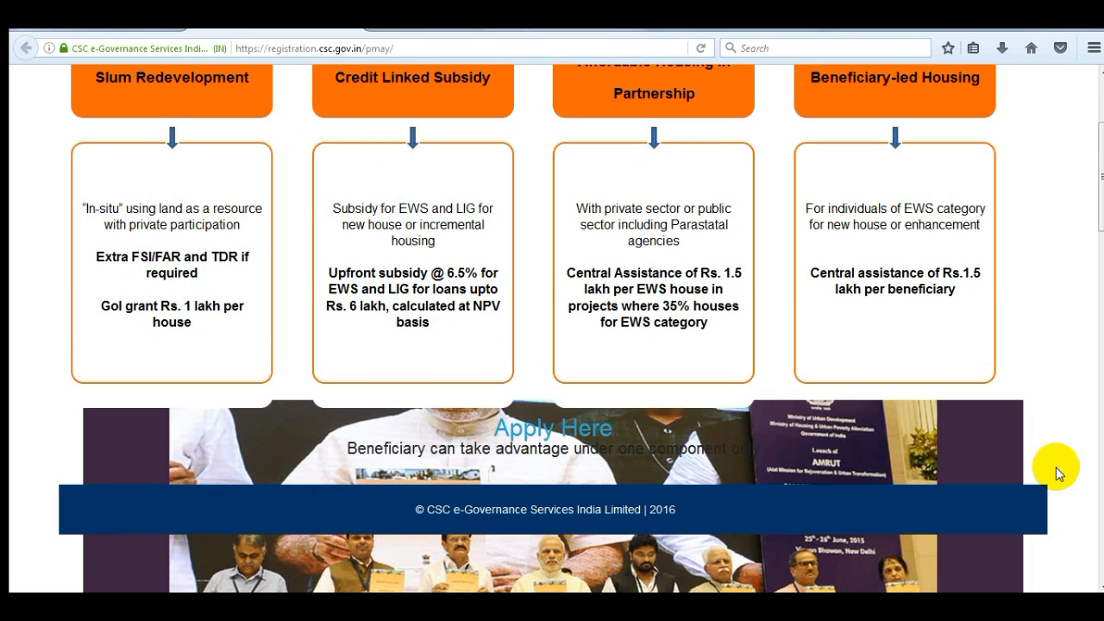
scroll(1056, 466, "up", 2)
scroll(1056, 466, "down", 5)
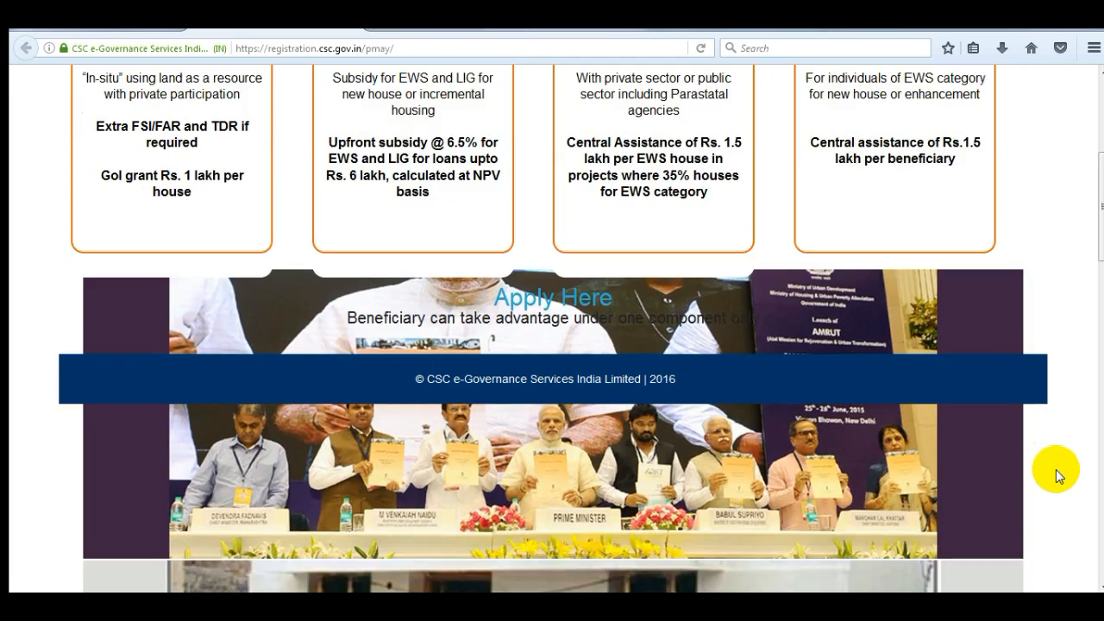
scroll(1056, 469, "down", 10)
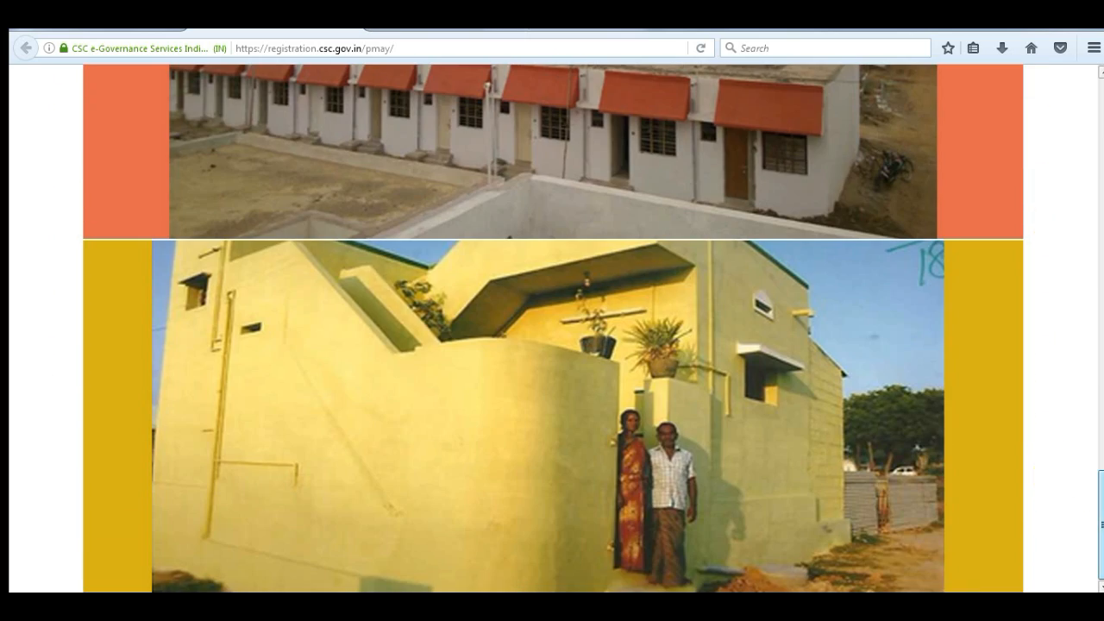
left_click_drag(1101, 523, 1100, 177)
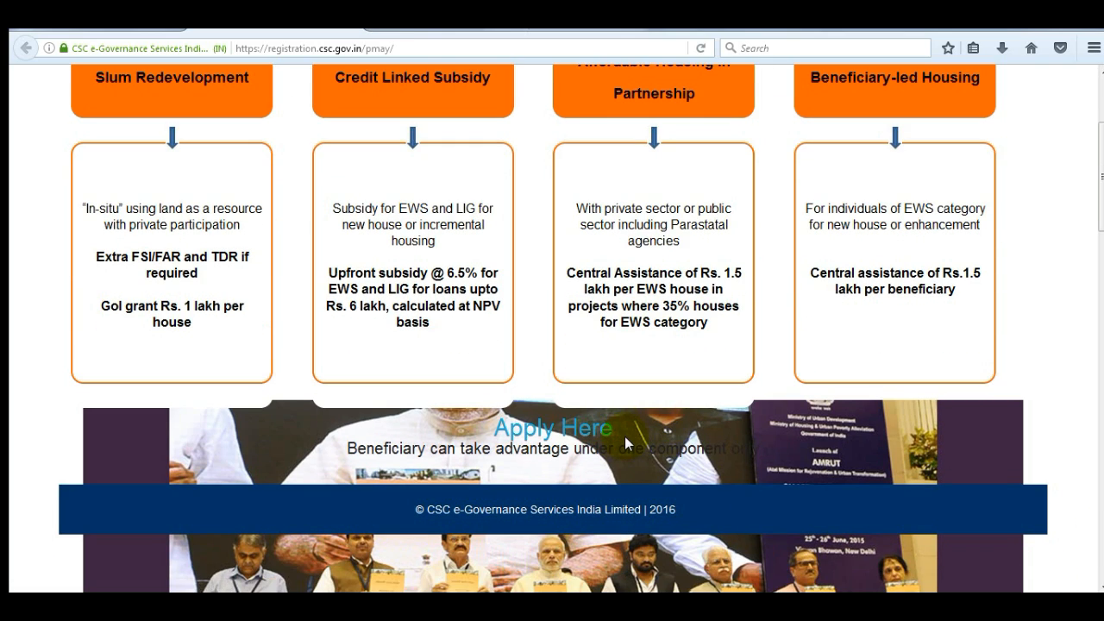
left_click_drag(451, 397, 690, 500)
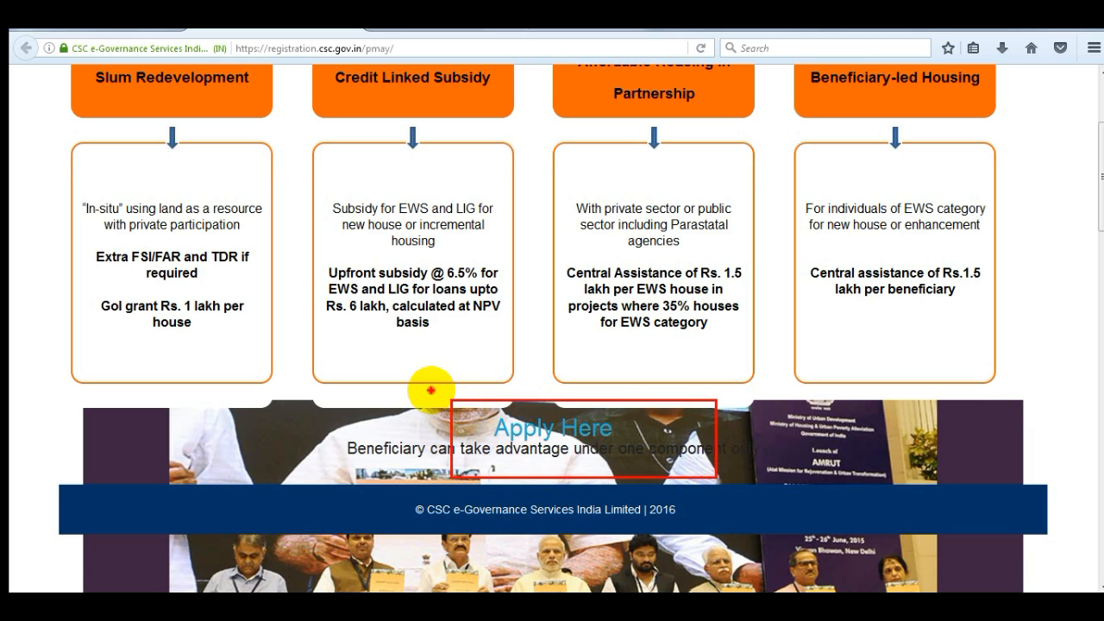
mouse_move(431, 390)
left_mouse_down()
mouse_move(740, 552)
mouse_move(756, 498)
left_mouse_up()
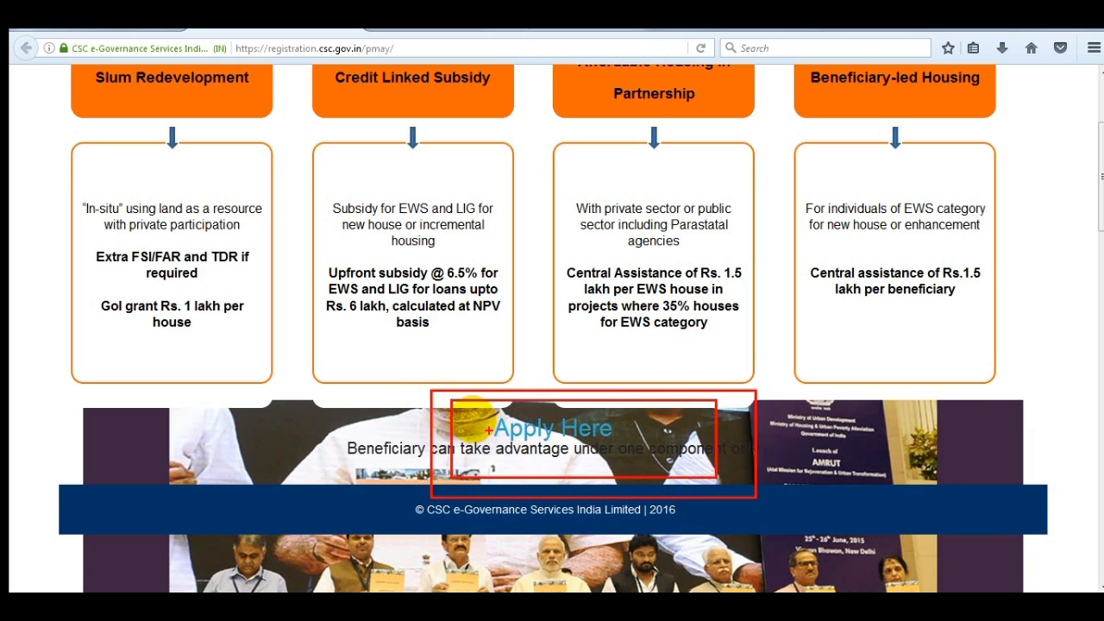
mouse_move(472, 408)
left_mouse_down()
mouse_move(601, 462)
mouse_move(673, 463)
left_mouse_up()
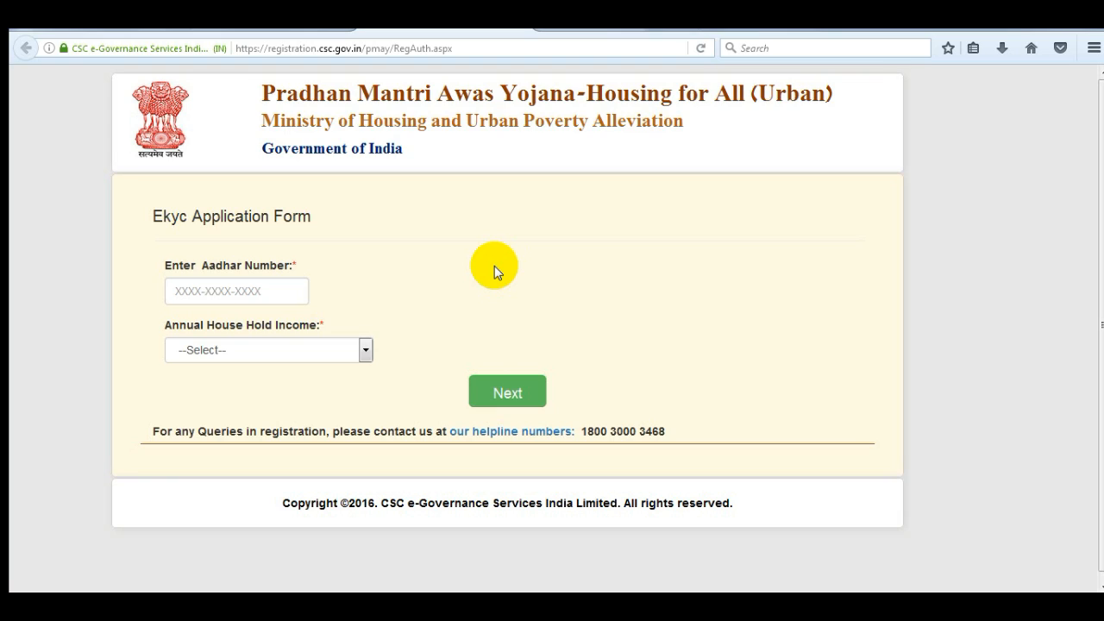
View the Annual House Hold Income choices on the Ekyc Application Form without selecting one
left_click(317, 355)
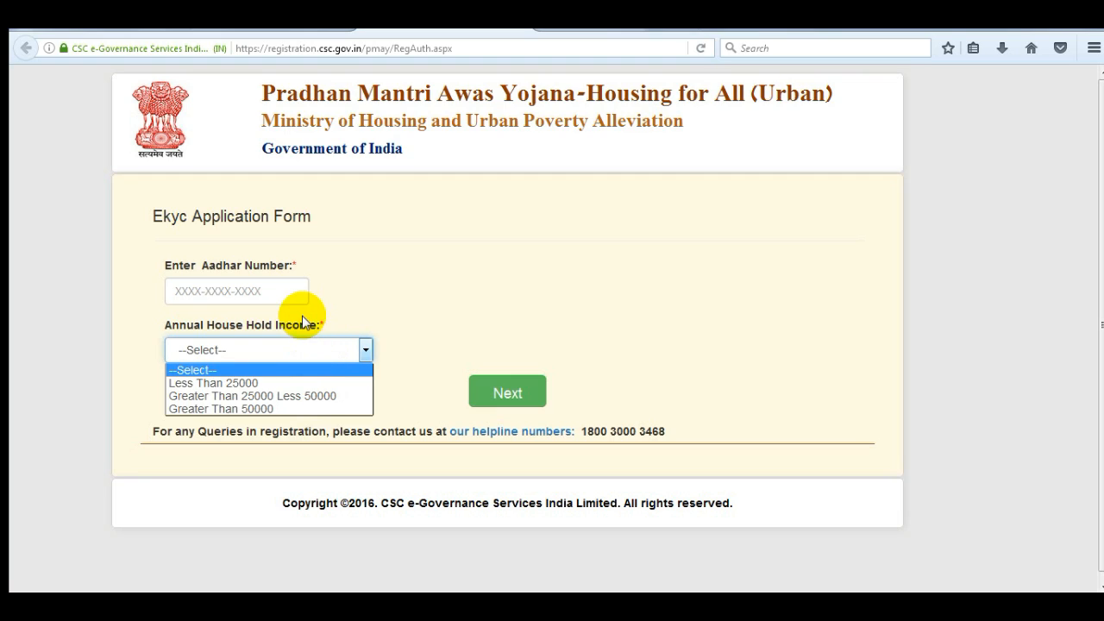
left_click(440, 349)
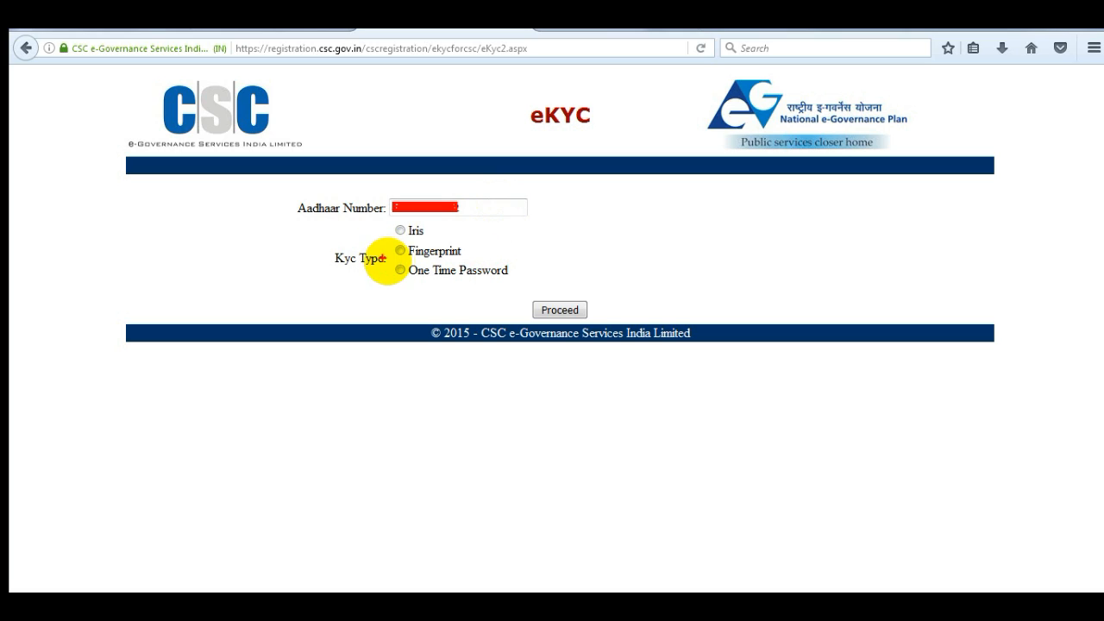
Mark the One Time Password, Fingerprint and Iris KYC types and the Proceed option with red boxes
mouse_move(392, 263)
left_mouse_down()
mouse_move(468, 284)
mouse_move(498, 286)
mouse_move(512, 274)
left_mouse_up()
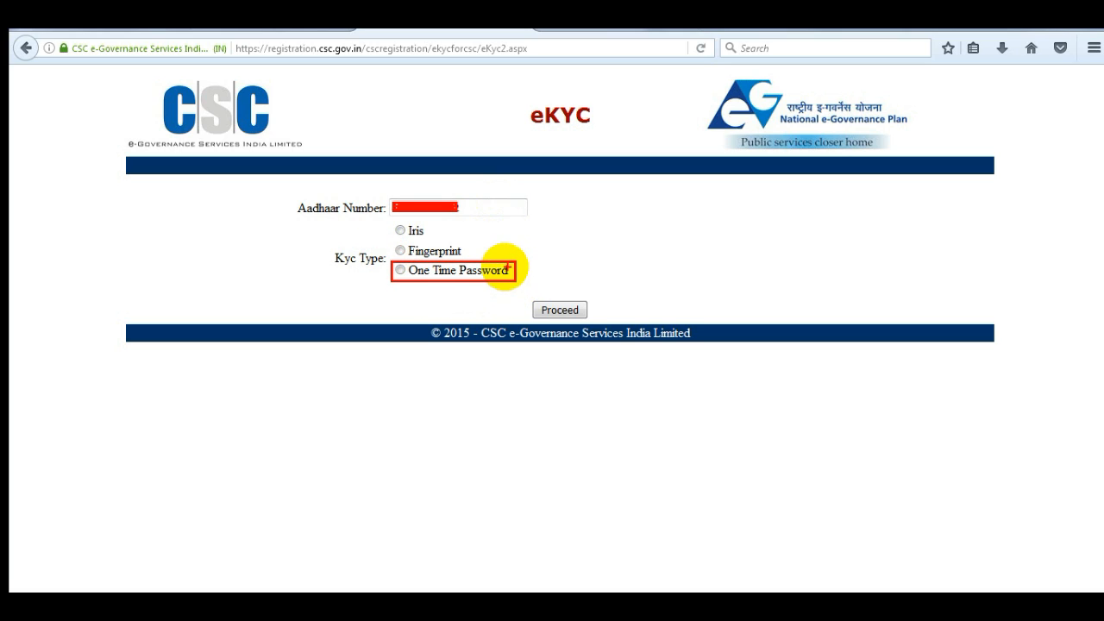
left_click_drag(480, 240, 390, 257)
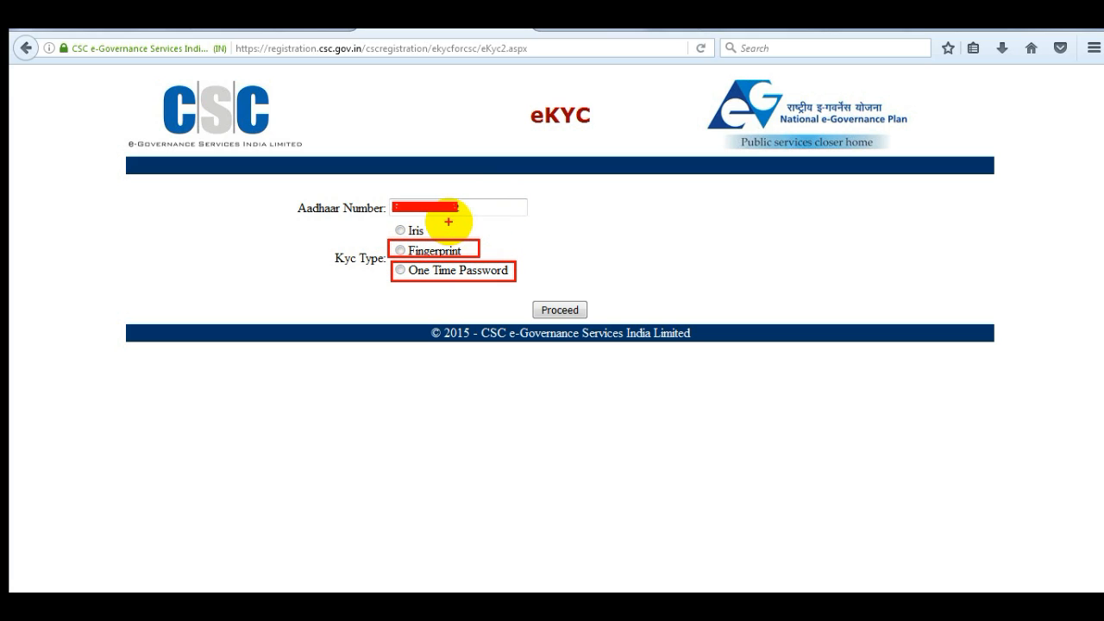
left_click_drag(446, 222, 394, 237)
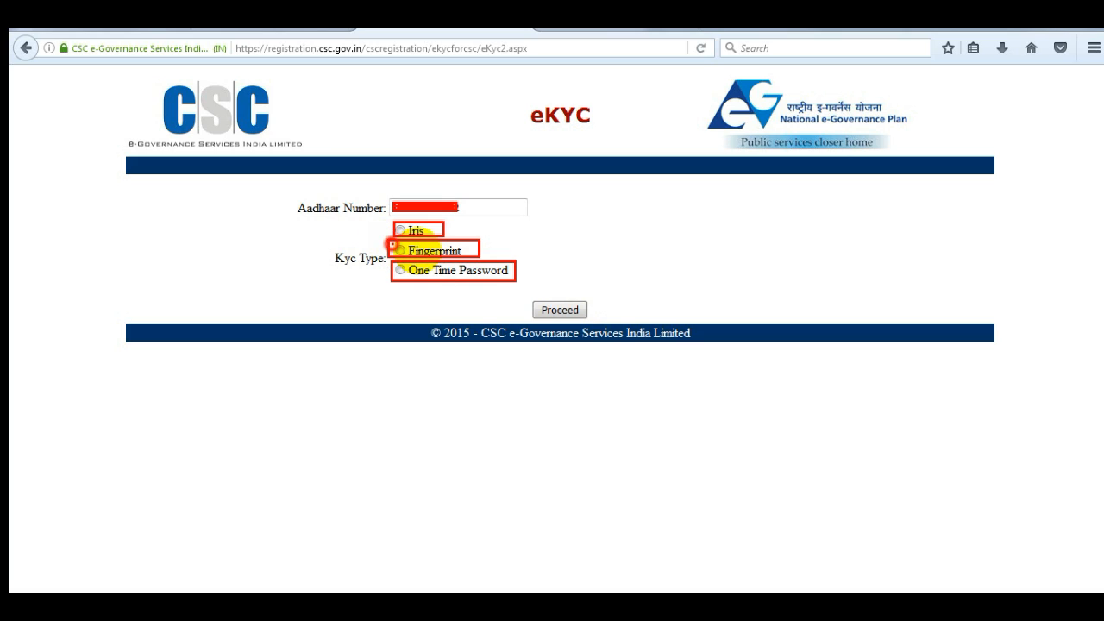
left_click_drag(418, 251, 438, 251)
left_click_drag(528, 303, 600, 320)
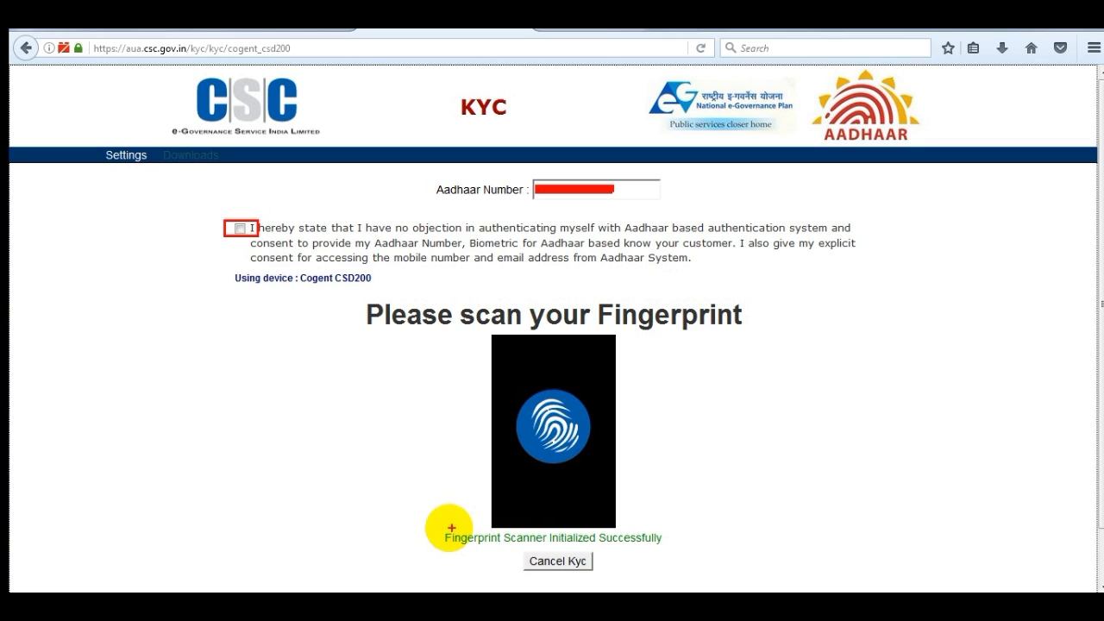
Outline the fingerprint scanner status message and the Downloads link in red on the Aadhaar KYC page
mouse_move(438, 528)
left_mouse_down()
mouse_move(537, 549)
mouse_move(669, 554)
left_mouse_up()
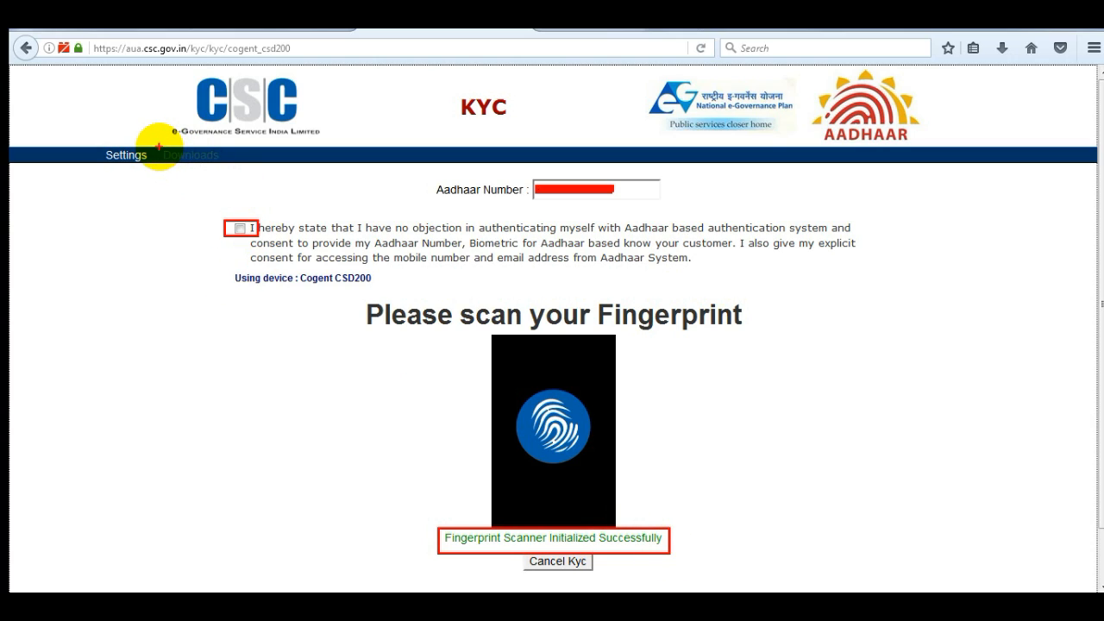
mouse_move(156, 149)
left_mouse_down()
mouse_move(164, 160)
mouse_move(239, 169)
left_mouse_up()
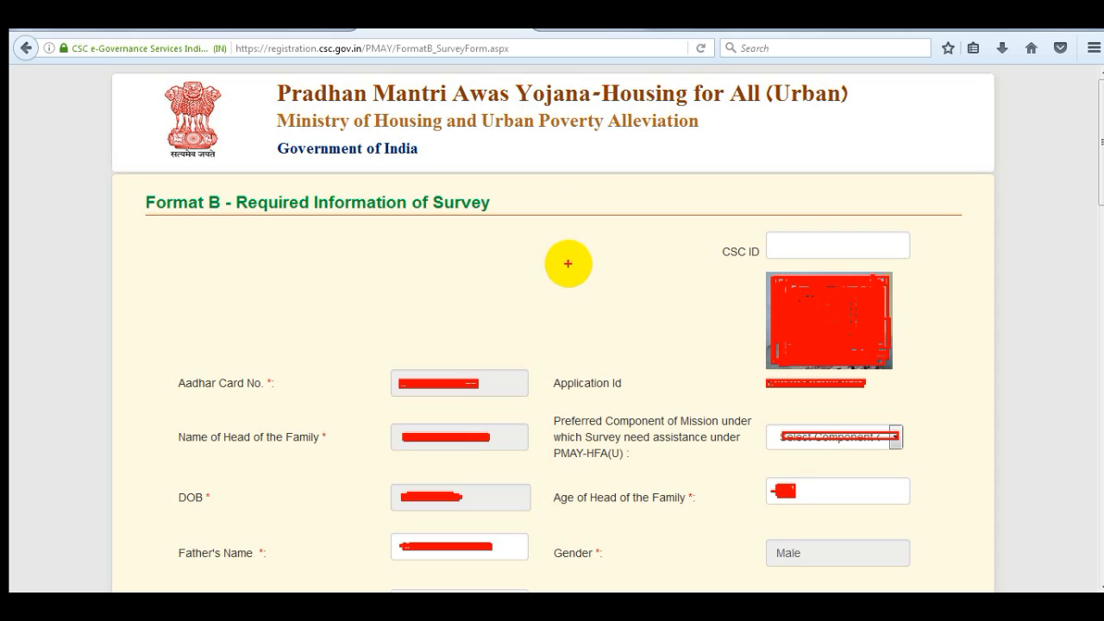
Outline the Aadhaar number, family head's name, DOB, father's name, Application Id, age and gender fields in red on the Format B survey form
mouse_move(354, 360)
left_mouse_down()
mouse_move(518, 406)
mouse_move(540, 401)
left_mouse_up()
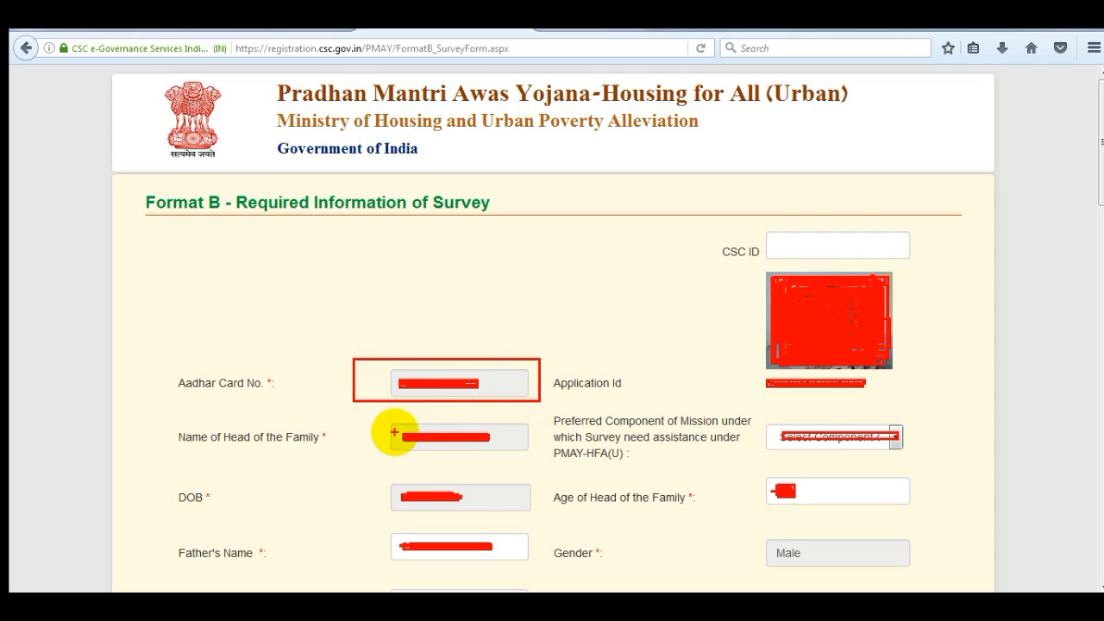
left_click_drag(394, 431, 527, 462)
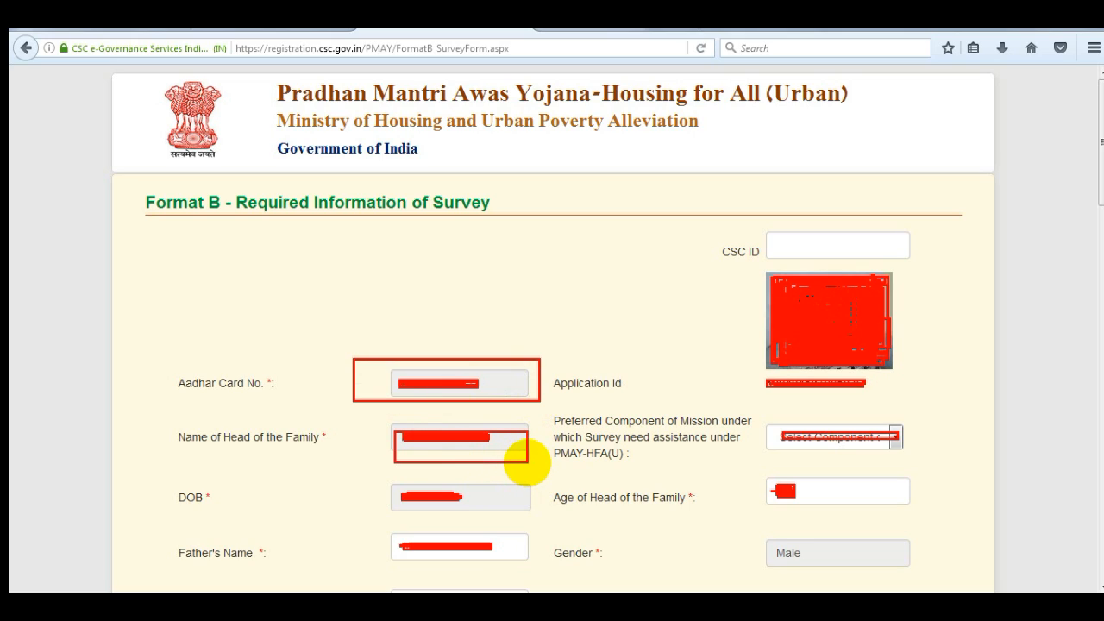
left_click_drag(384, 487, 529, 518)
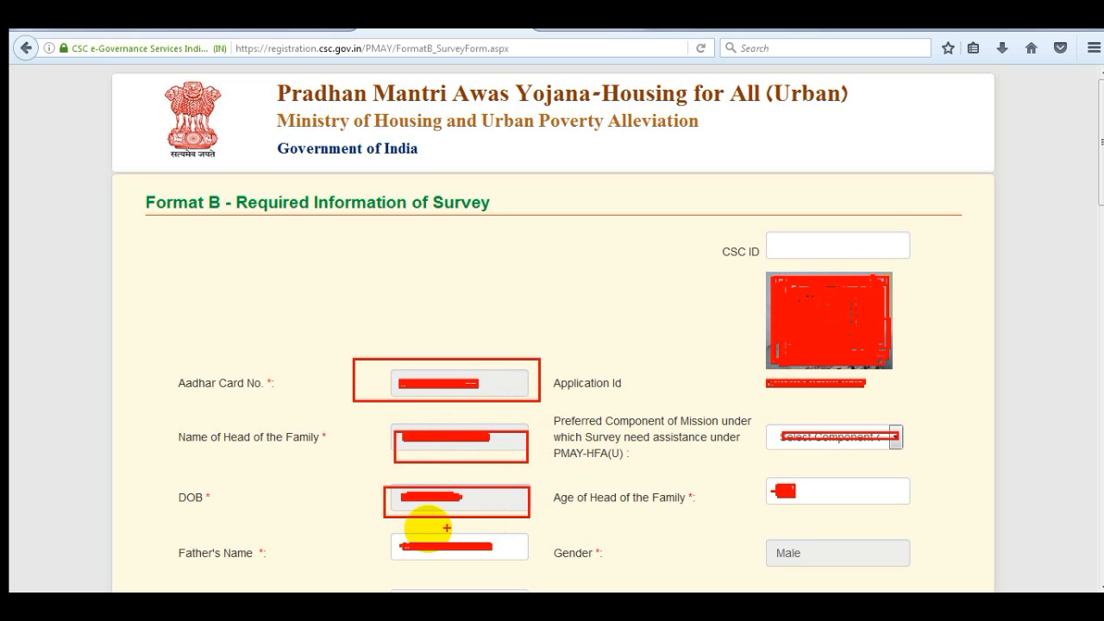
left_click_drag(382, 531, 509, 565)
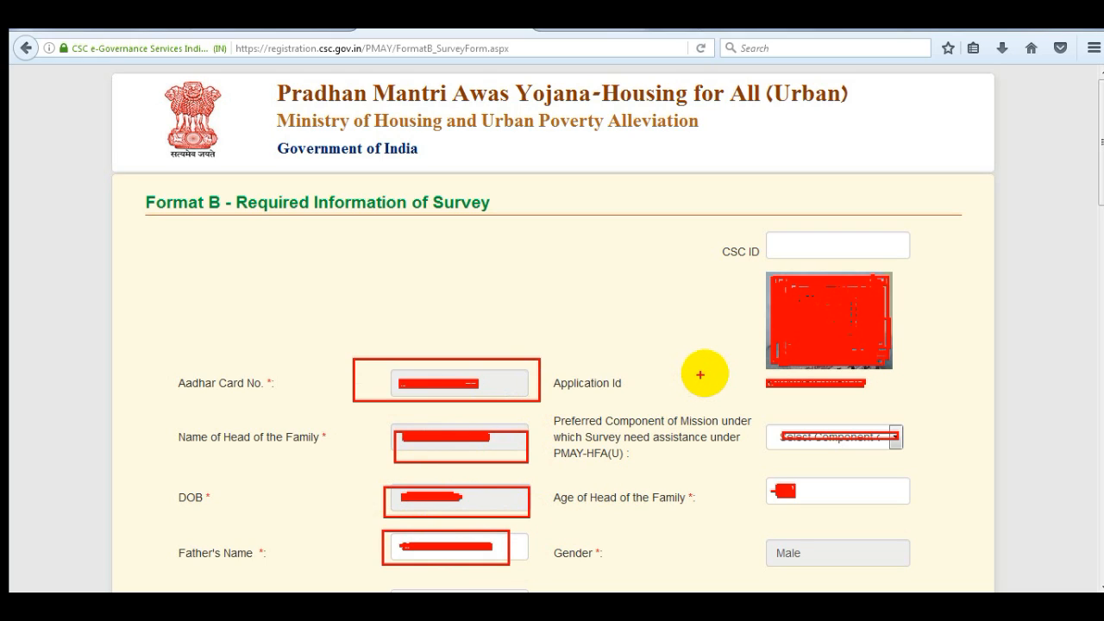
left_click_drag(724, 371, 879, 398)
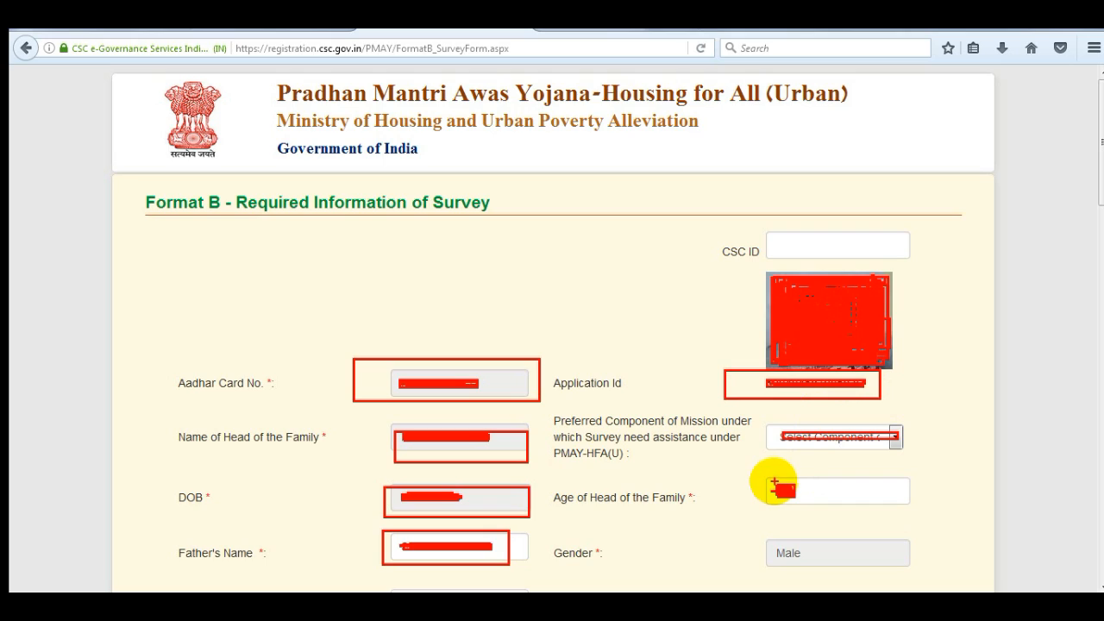
left_click_drag(762, 477, 905, 509)
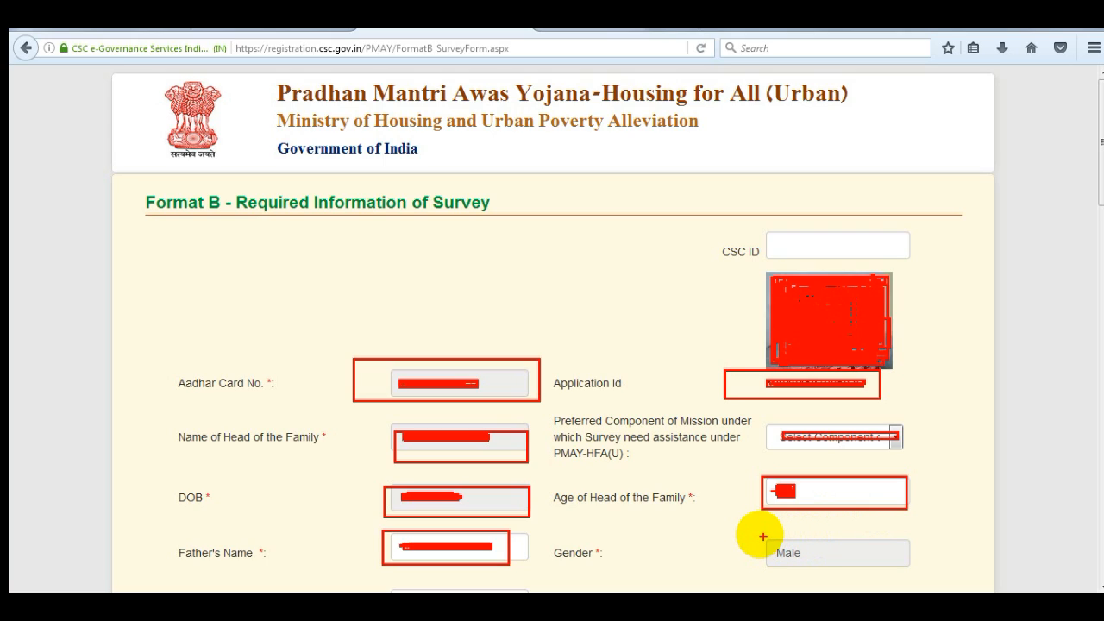
mouse_move(759, 533)
left_mouse_down()
mouse_move(855, 566)
mouse_move(925, 562)
left_mouse_up()
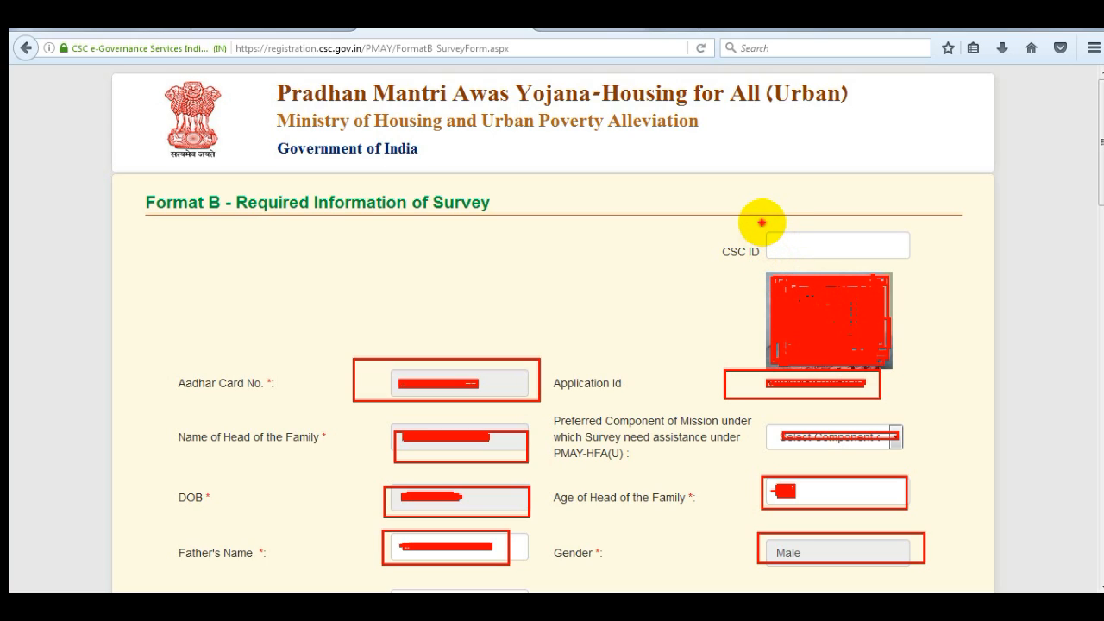
Emphasize the CSC ID field of the Format B survey form with several red boxes
mouse_move(762, 223)
left_mouse_down()
mouse_move(784, 247)
mouse_move(921, 261)
left_mouse_up()
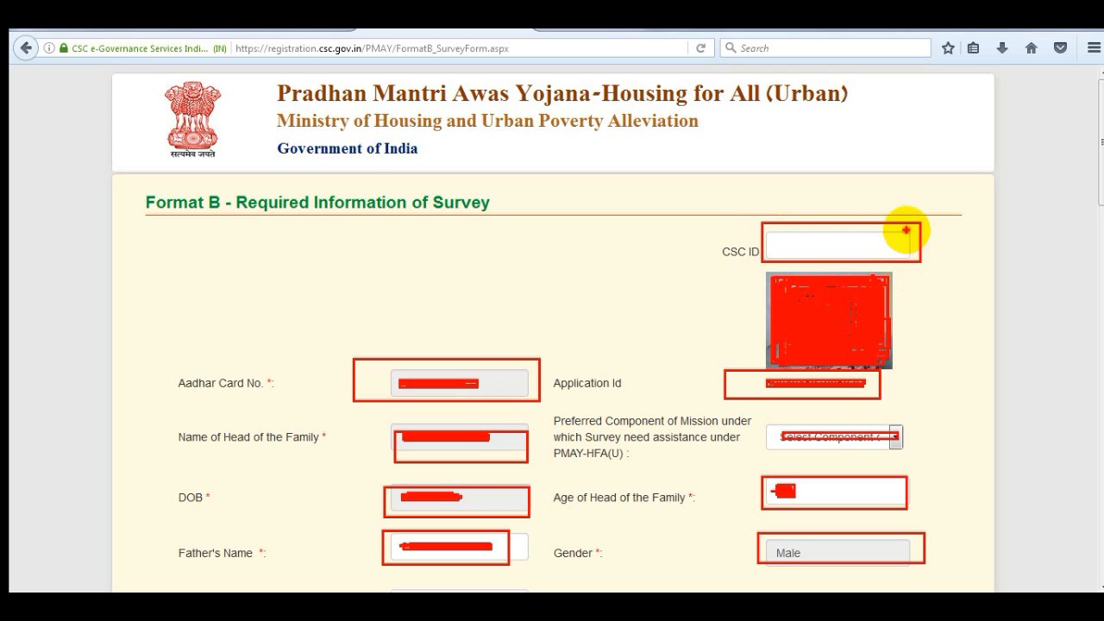
mouse_move(907, 228)
left_mouse_down()
mouse_move(859, 251)
mouse_move(765, 250)
left_mouse_up()
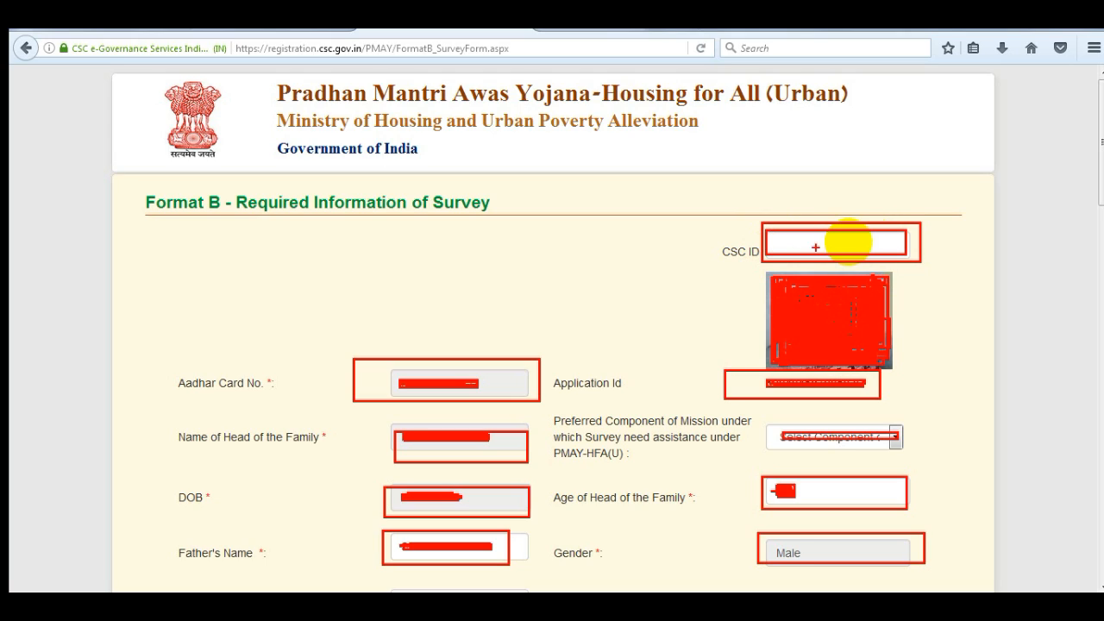
mouse_move(921, 222)
left_mouse_down()
mouse_move(869, 249)
mouse_move(794, 247)
mouse_move(784, 261)
mouse_move(760, 258)
left_mouse_up()
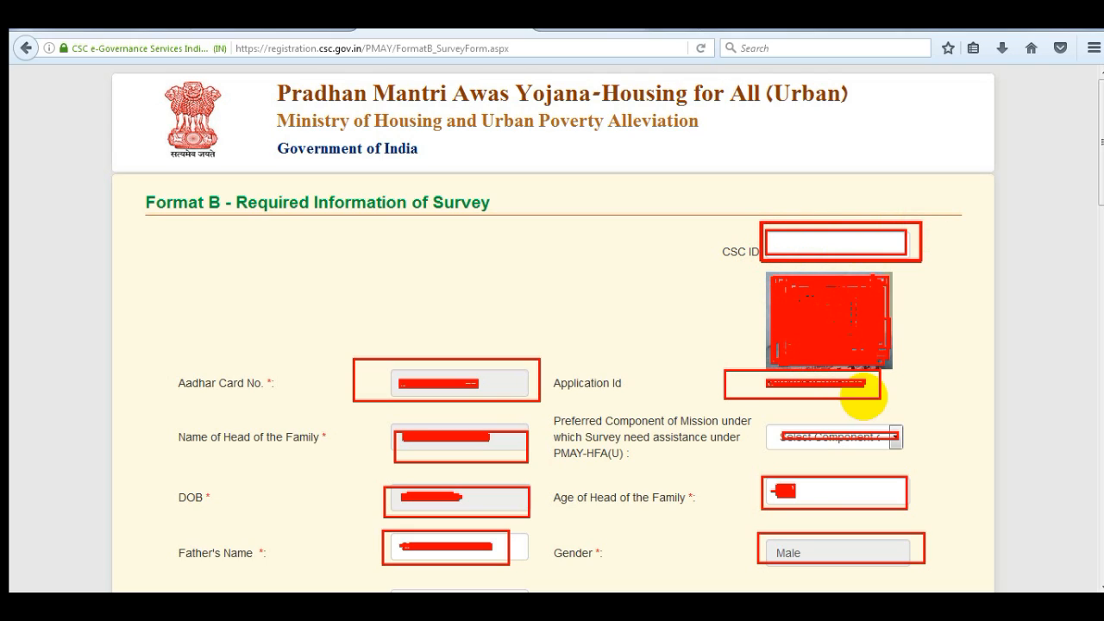
Outline the applicant details block and the Preferred Component of Mission field in red on the survey form
mouse_move(300, 326)
left_mouse_down()
mouse_move(576, 464)
mouse_move(958, 559)
left_mouse_up()
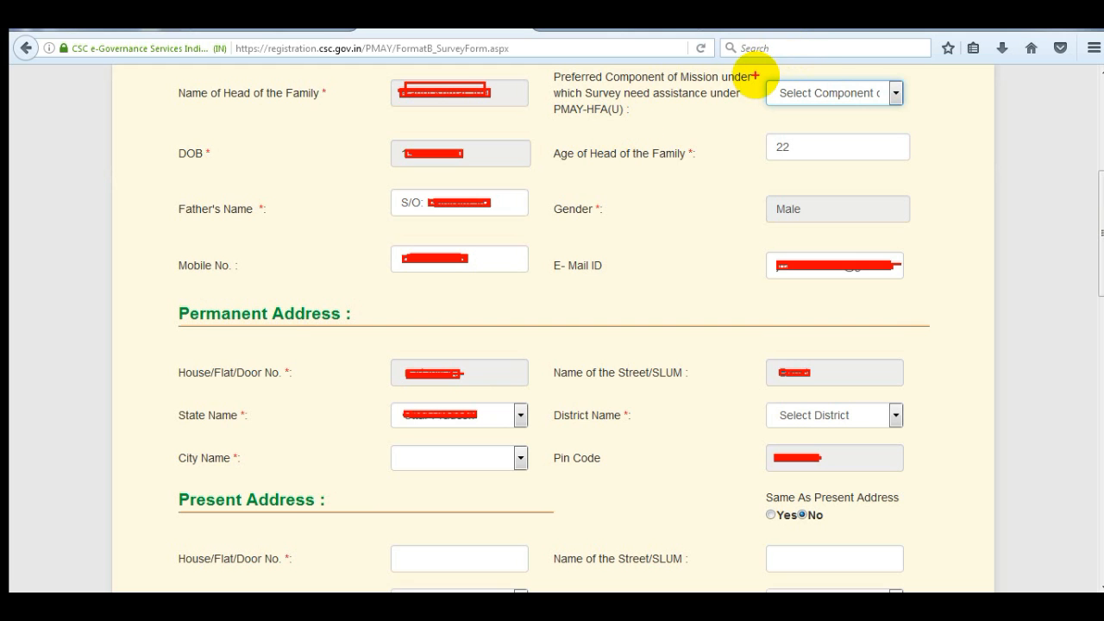
mouse_move(755, 74)
left_mouse_down()
mouse_move(764, 88)
mouse_move(858, 110)
mouse_move(911, 109)
left_mouse_up()
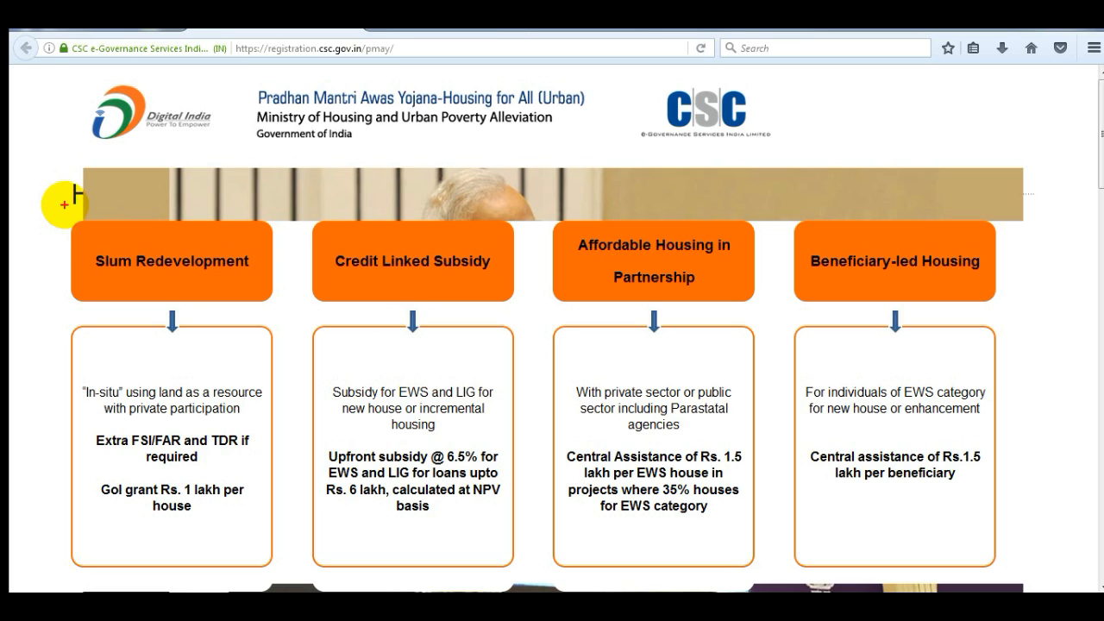
Draw red boxes around the Slum Redevelopment, Credit Linked Subsidy, Affordable Housing in Partnership and Beneficiary-led Housing columns on the PMAY page
left_click_drag(67, 208, 203, 404)
left_click_drag(240, 463, 298, 575)
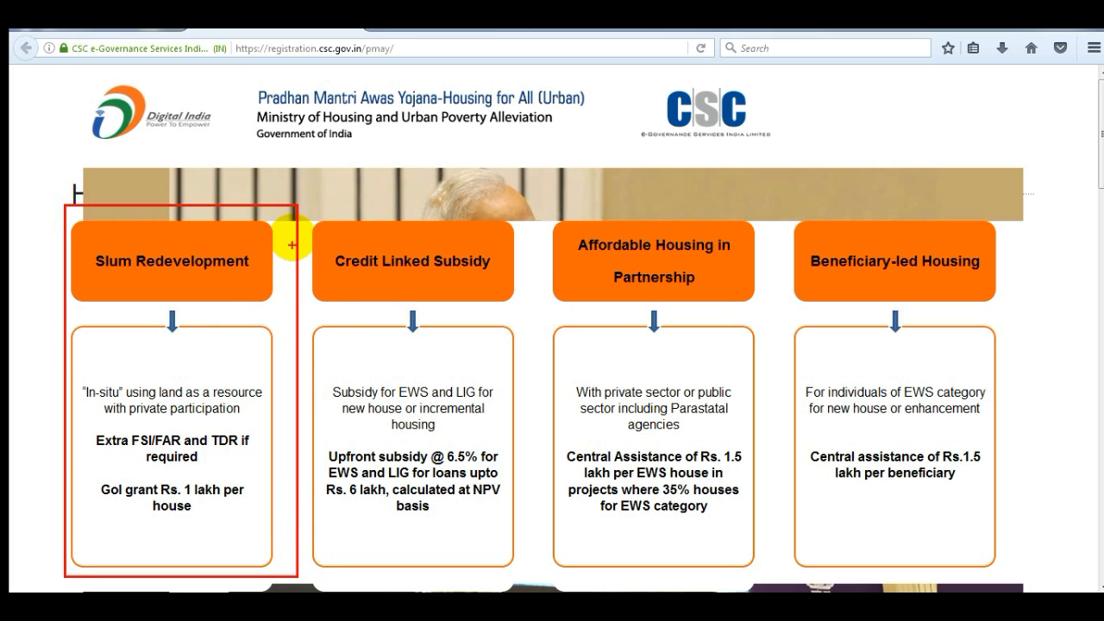
mouse_move(297, 208)
left_mouse_down()
mouse_move(436, 535)
mouse_move(503, 570)
left_mouse_up()
left_click_drag(545, 204, 743, 565)
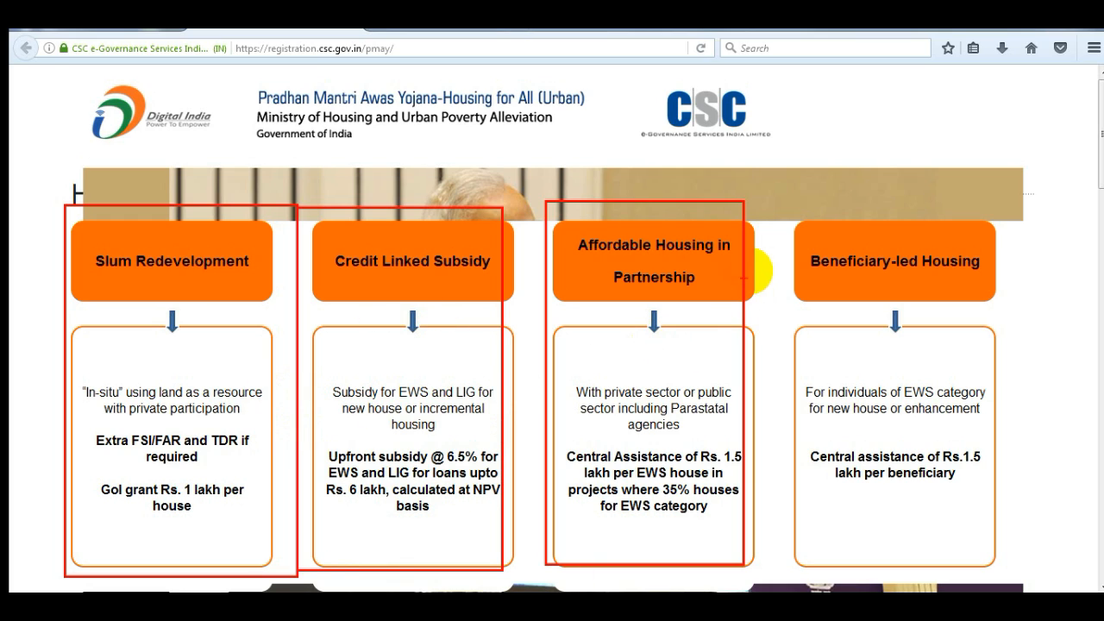
mouse_move(792, 217)
left_mouse_down()
mouse_move(892, 434)
mouse_move(1001, 568)
left_mouse_up()
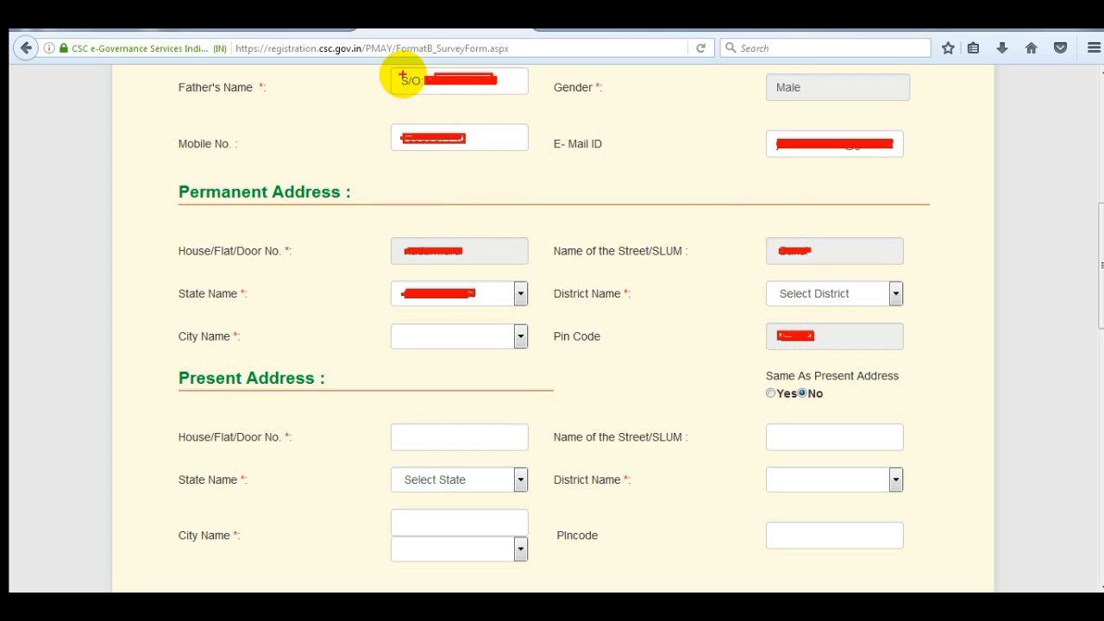
Outline in red the S/O prefix, E-Mail ID, permanent District Name, Same As Present Address with its Yes option, and the Present Address fields
left_click_drag(399, 73, 422, 92)
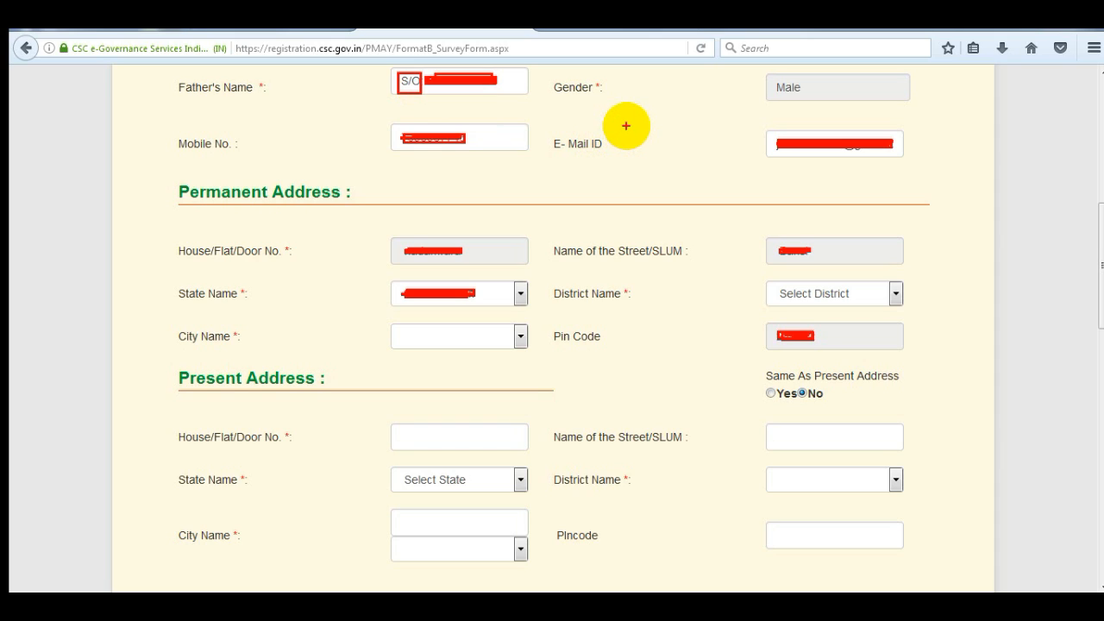
mouse_move(649, 130)
left_mouse_down()
mouse_move(687, 147)
mouse_move(921, 173)
left_mouse_up()
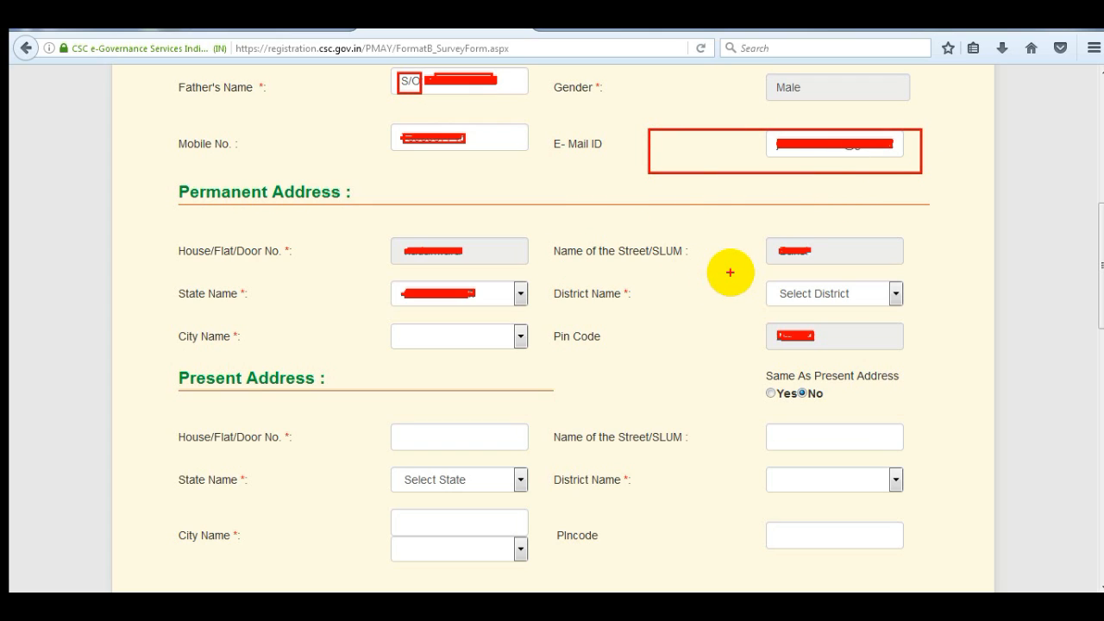
mouse_move(748, 278)
left_mouse_down()
mouse_move(771, 293)
mouse_move(903, 309)
left_mouse_up()
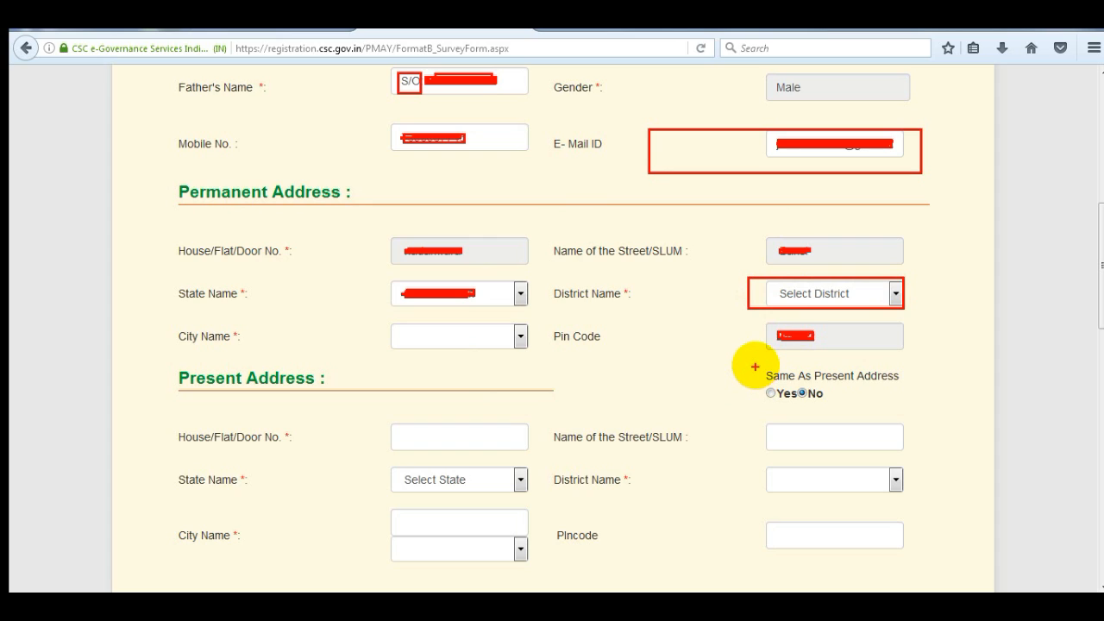
mouse_move(756, 366)
left_mouse_down()
mouse_move(784, 395)
mouse_move(821, 407)
mouse_move(906, 403)
left_mouse_up()
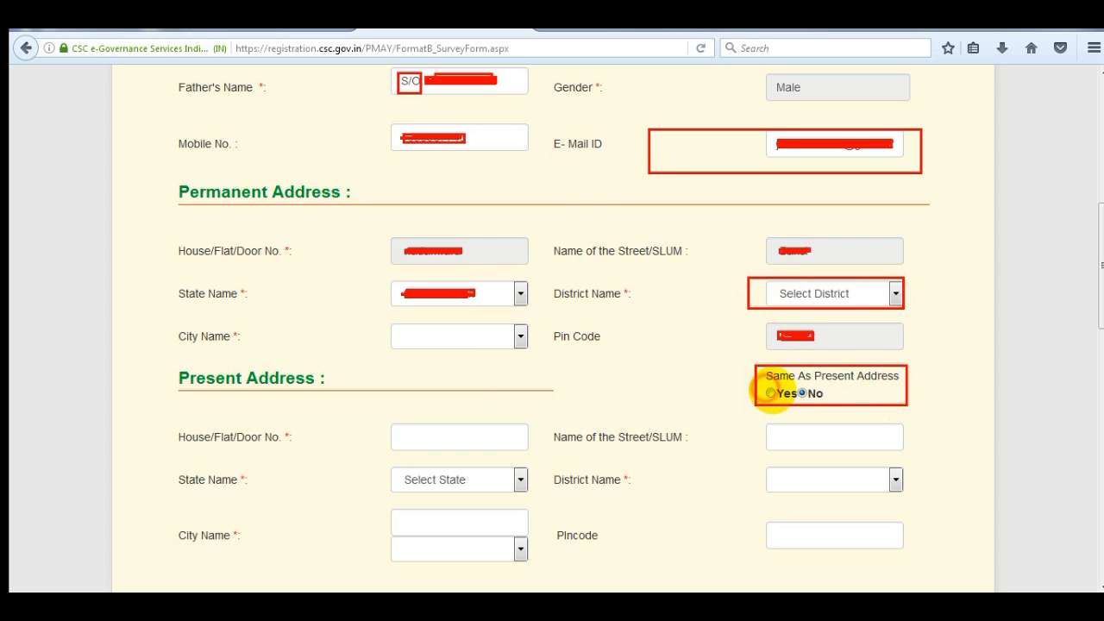
left_click_drag(765, 388, 778, 400)
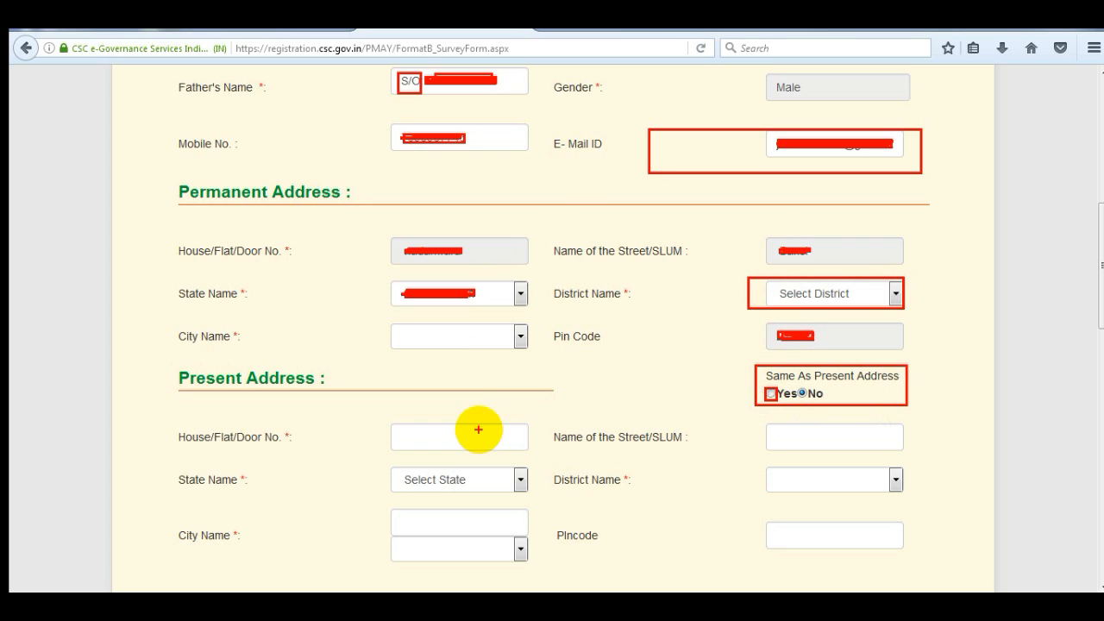
mouse_move(297, 390)
left_mouse_down()
mouse_move(424, 475)
mouse_move(591, 534)
mouse_move(897, 596)
mouse_move(948, 592)
left_mouse_up()
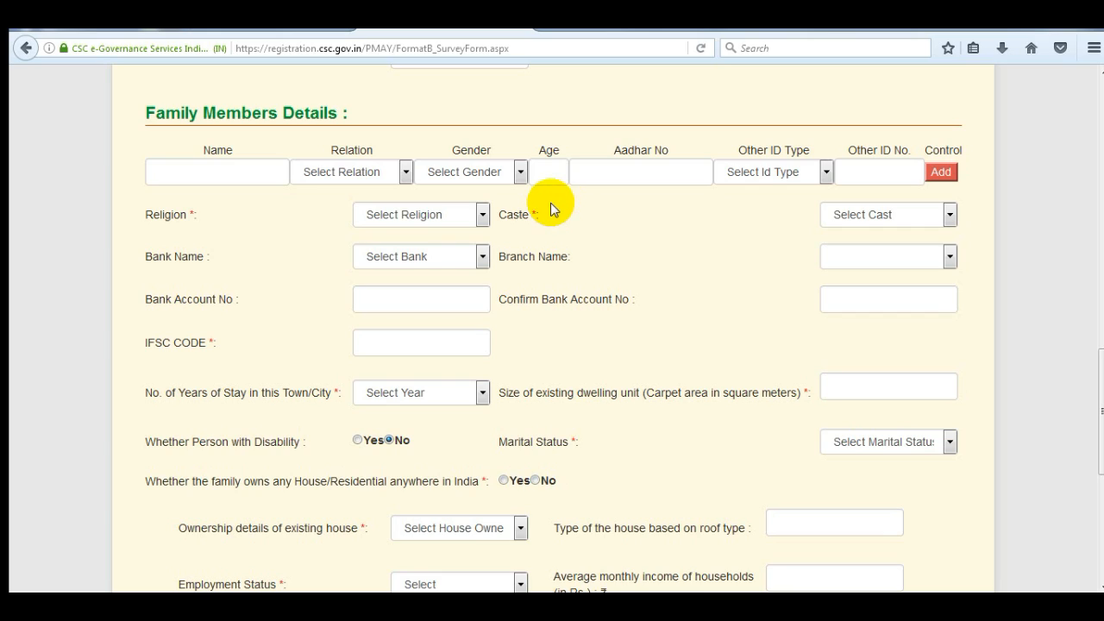
View the Religion choices without selecting one and set the Caste to General
left_click(483, 216)
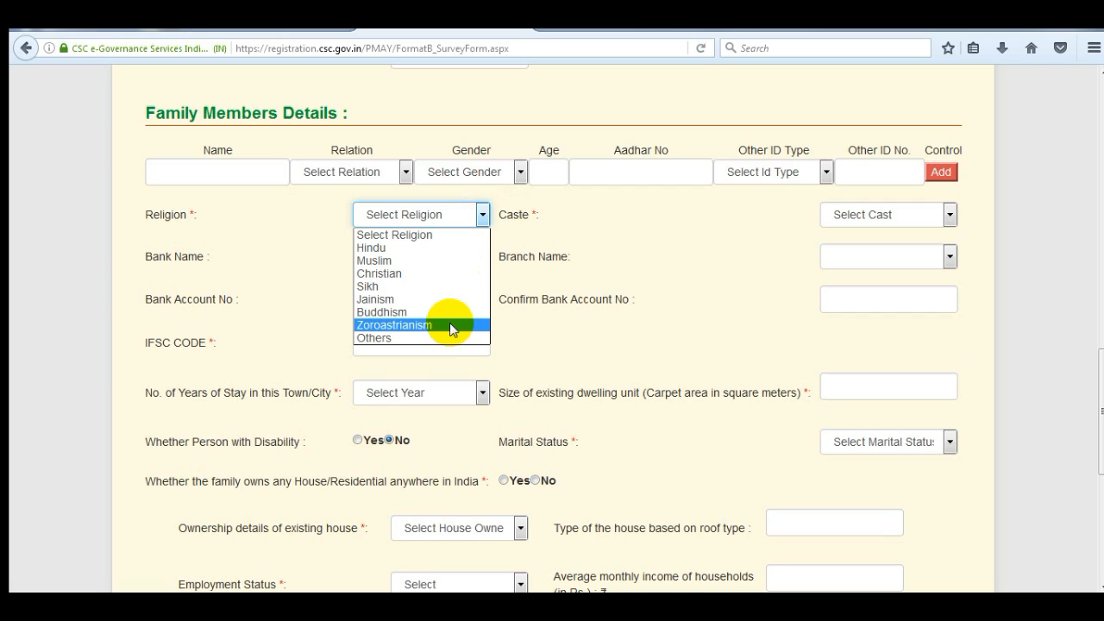
left_click(698, 332)
left_click(920, 216)
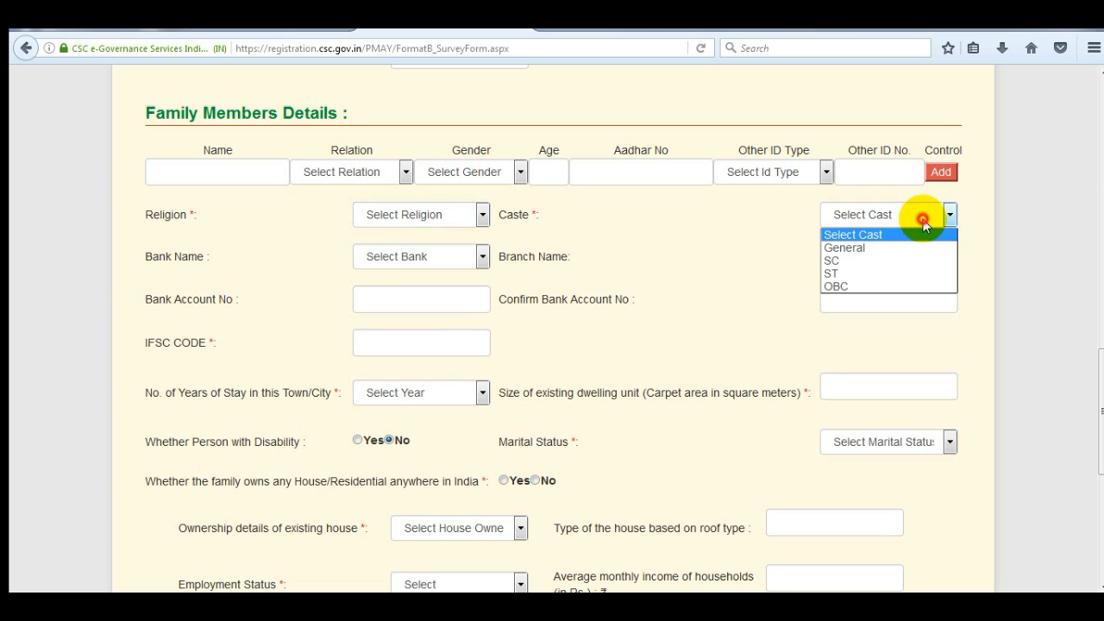
left_click(876, 248)
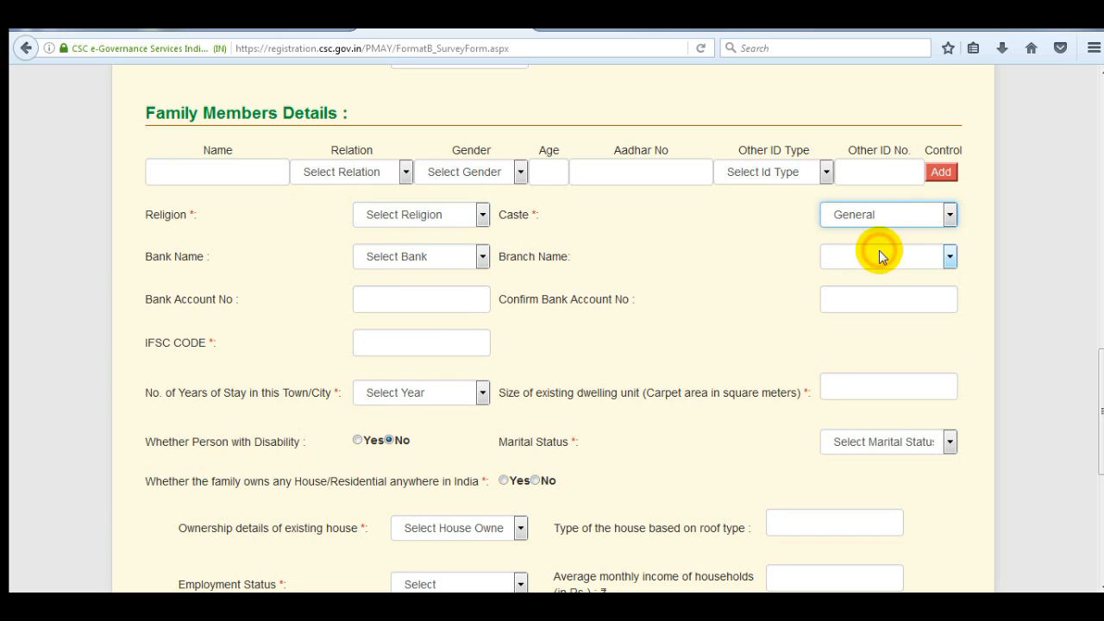
Dismiss the Windows color scheme prompt and set the Bank Name to CORPORATION BANK
left_click(473, 263)
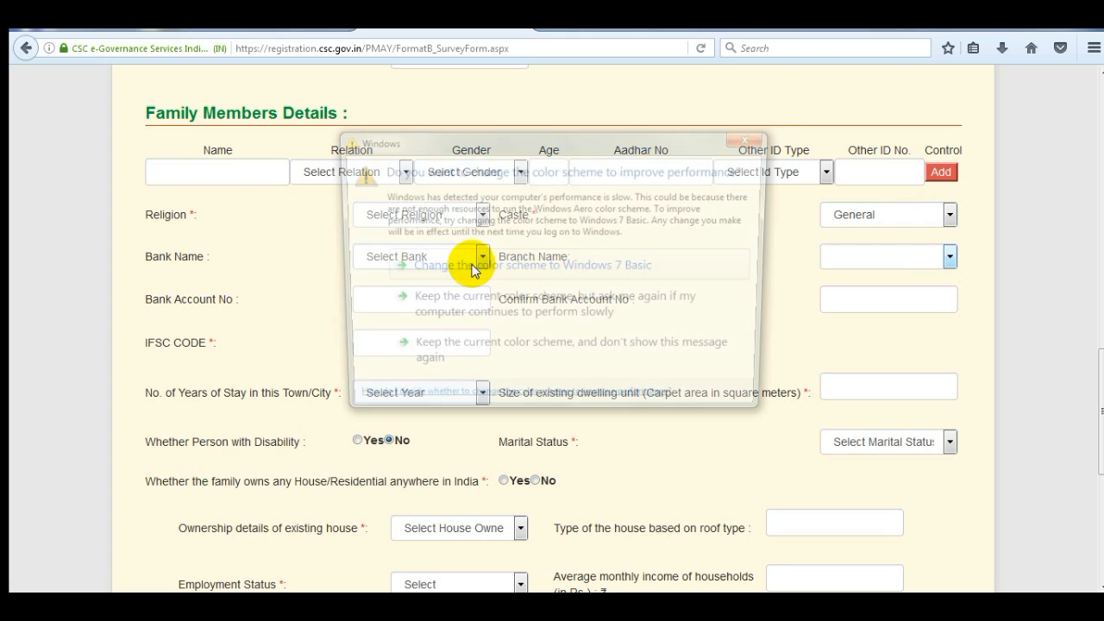
left_click(470, 364)
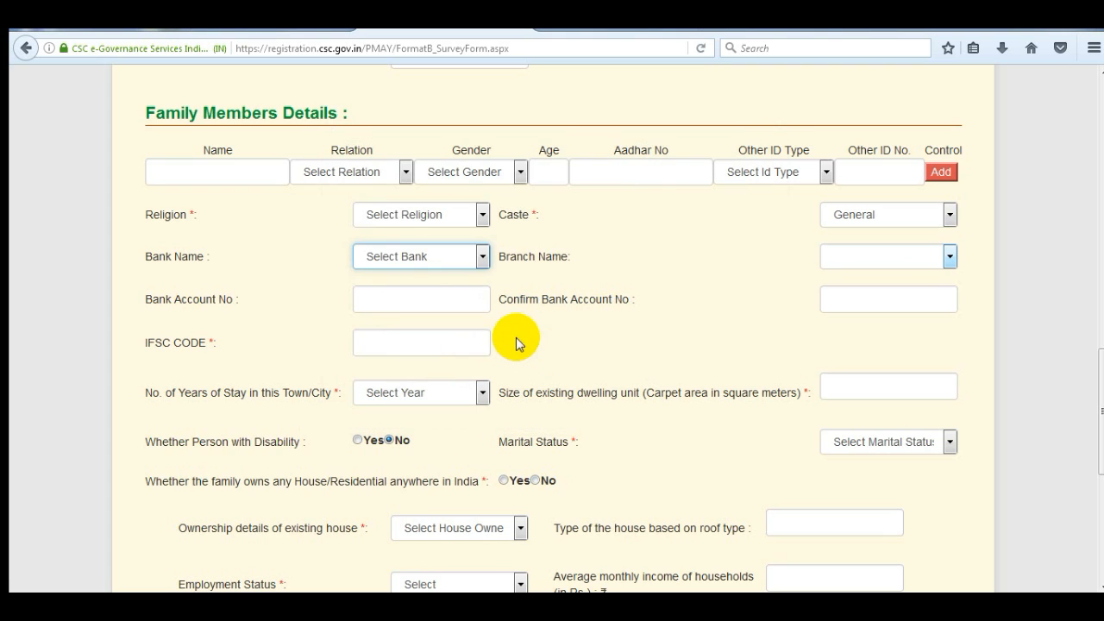
left_click(466, 261)
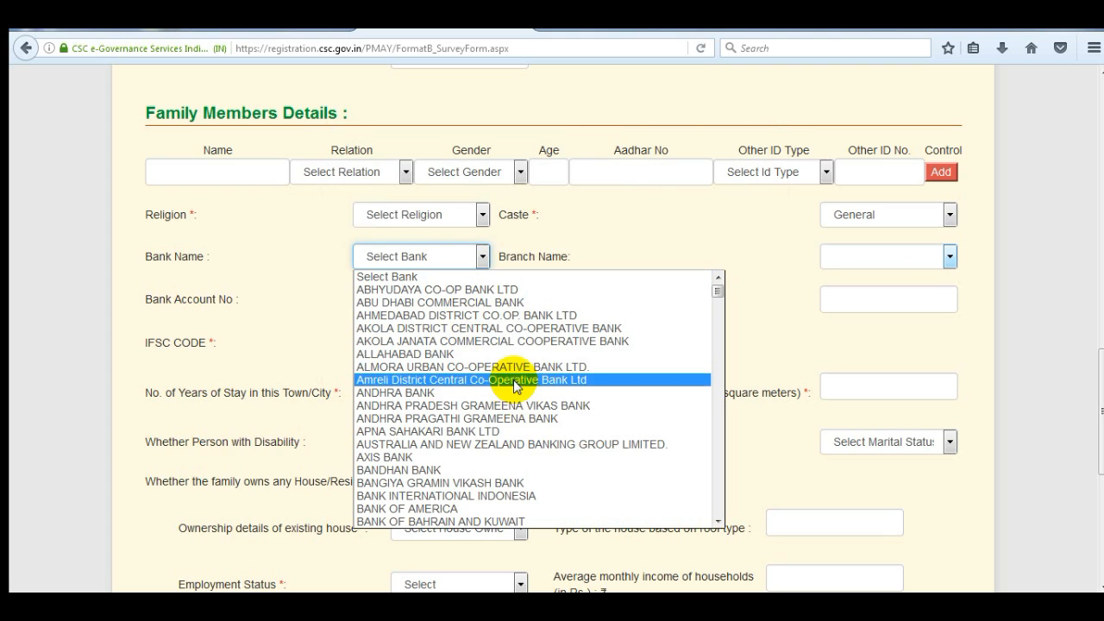
scroll(492, 401, "down", 6)
scroll(457, 441, "down", 10)
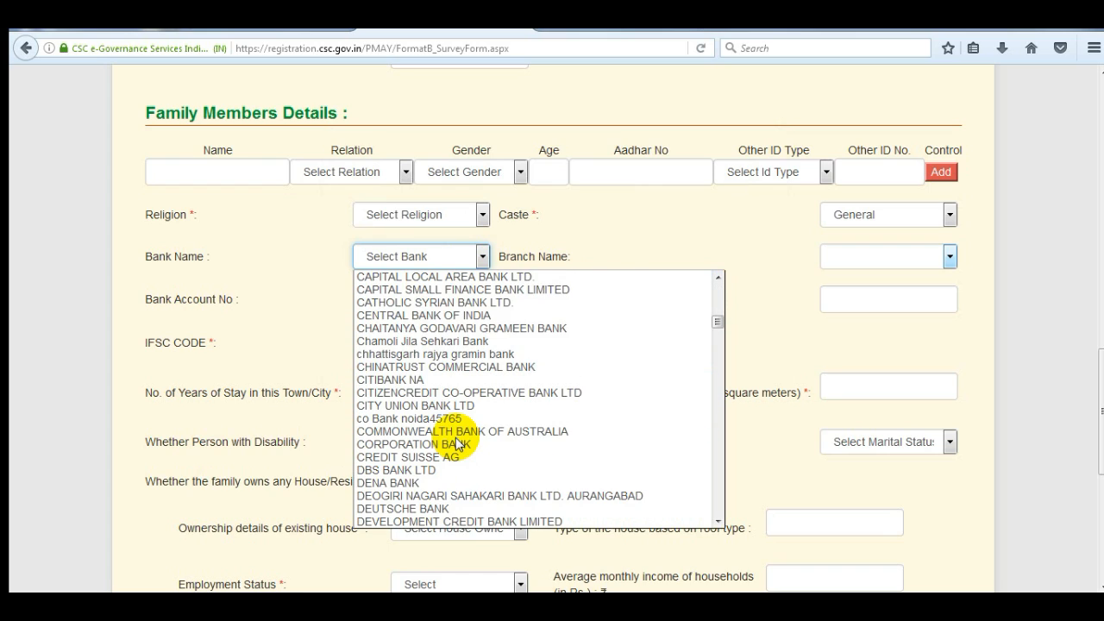
key("s")
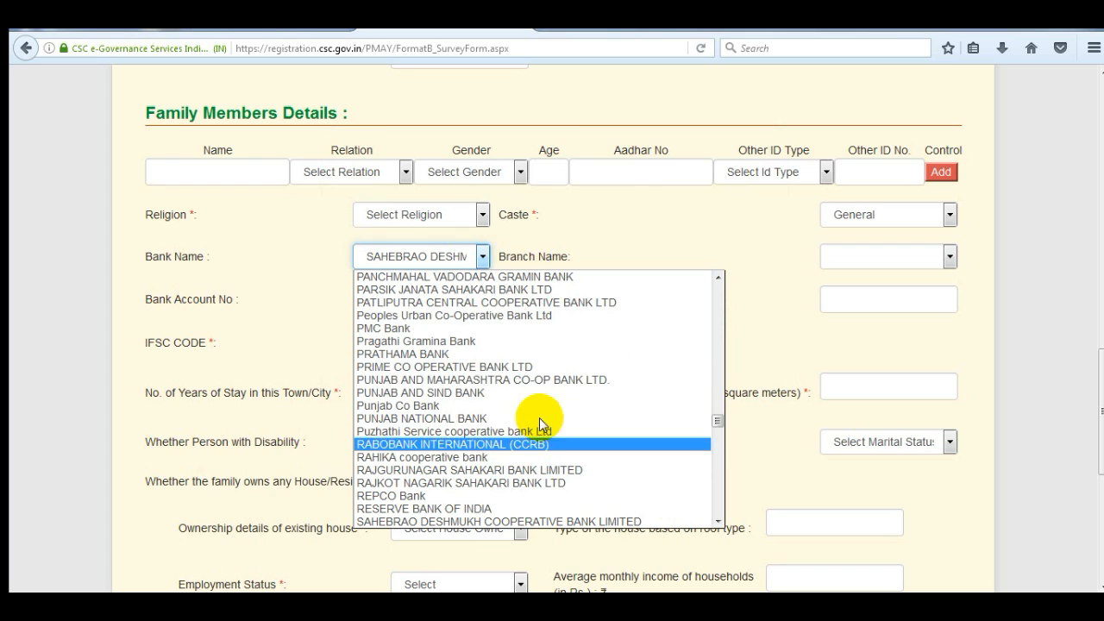
scroll(435, 352, "up", 7)
scroll(424, 350, "up", 15)
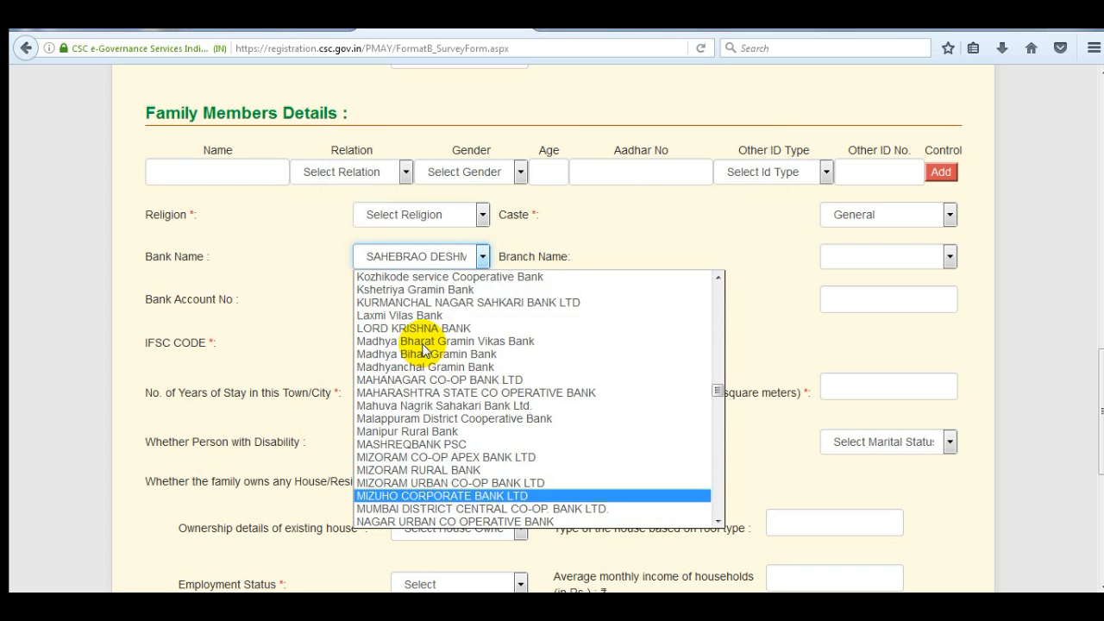
scroll(424, 354, "up", 12)
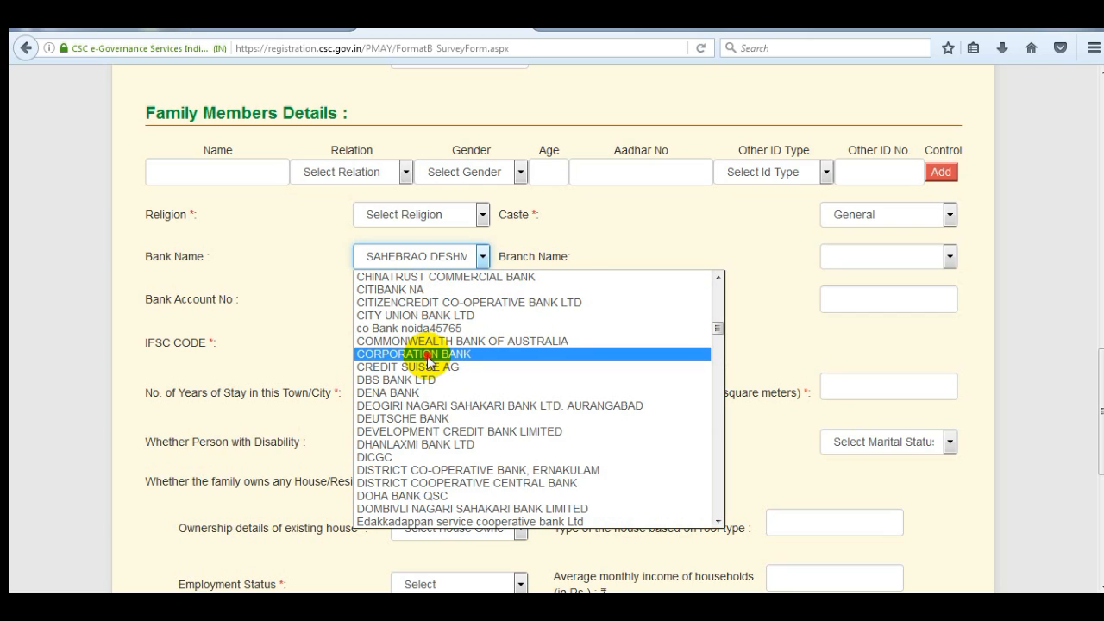
left_click(428, 355)
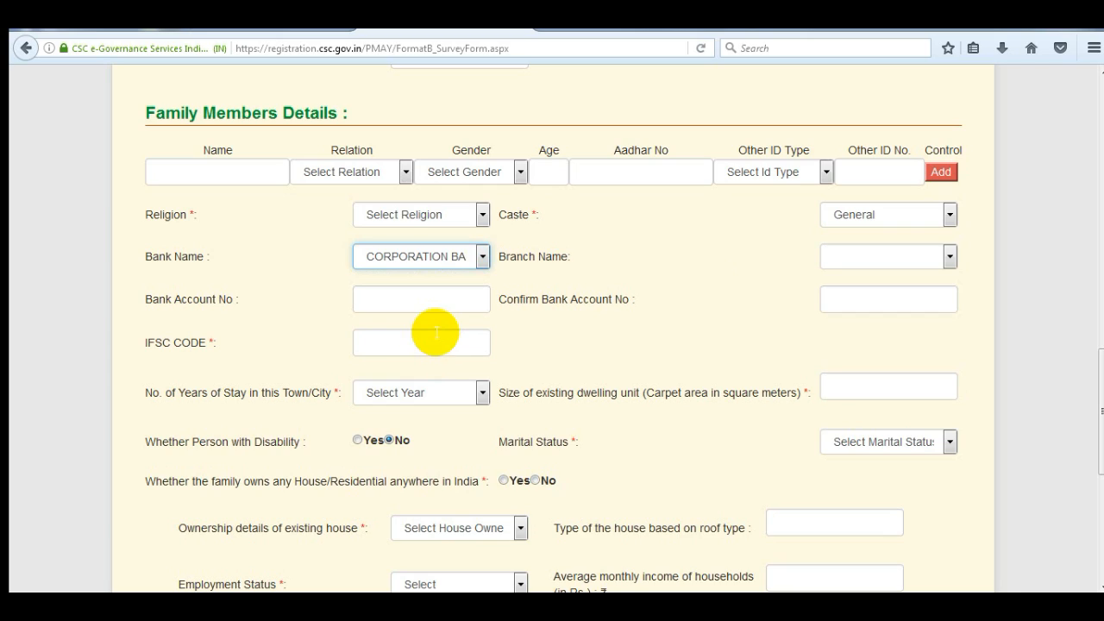
Check the Branch Name choices for the selected bank and go to the Bank Account No field
left_click(930, 263)
left_click(933, 263)
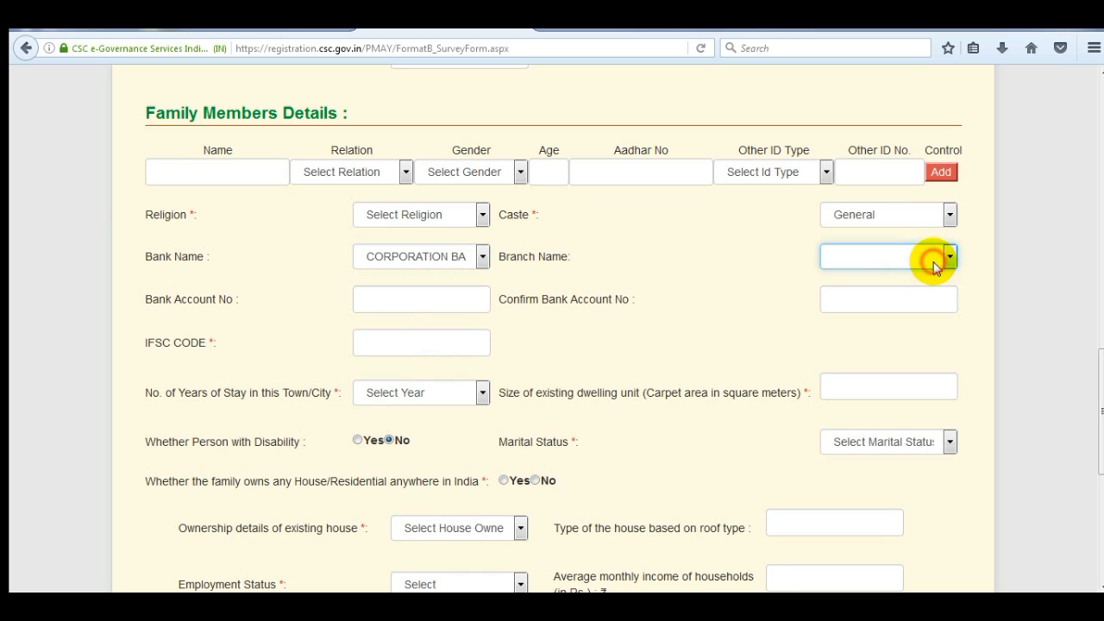
left_click(933, 262)
left_click(933, 262)
left_click(934, 263)
left_click(933, 262)
left_click(933, 262)
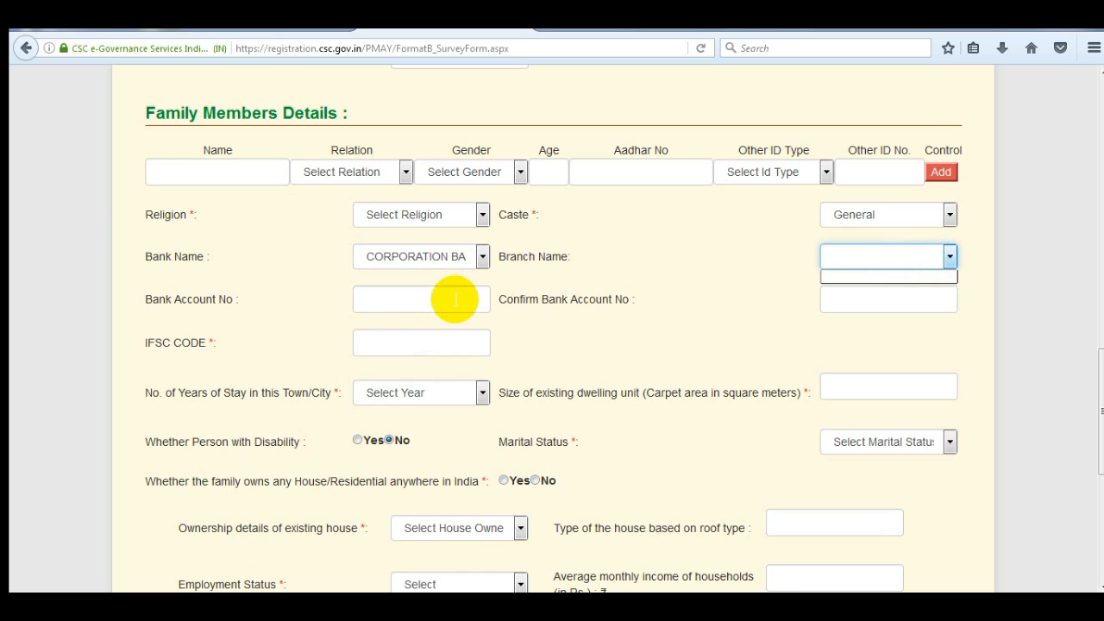
left_click(924, 257)
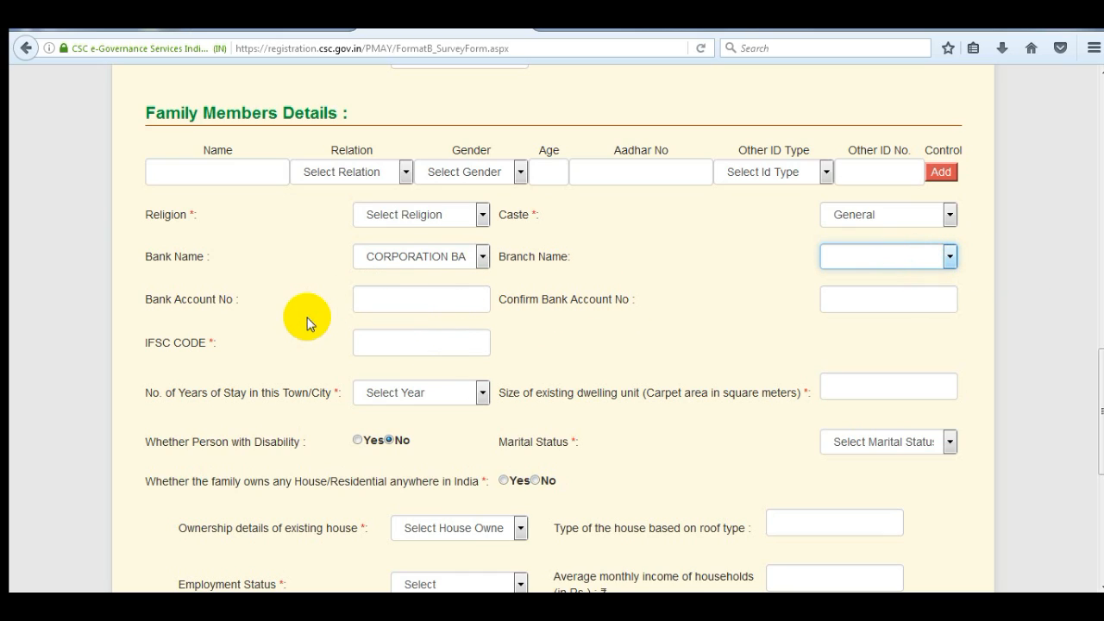
left_click(373, 303)
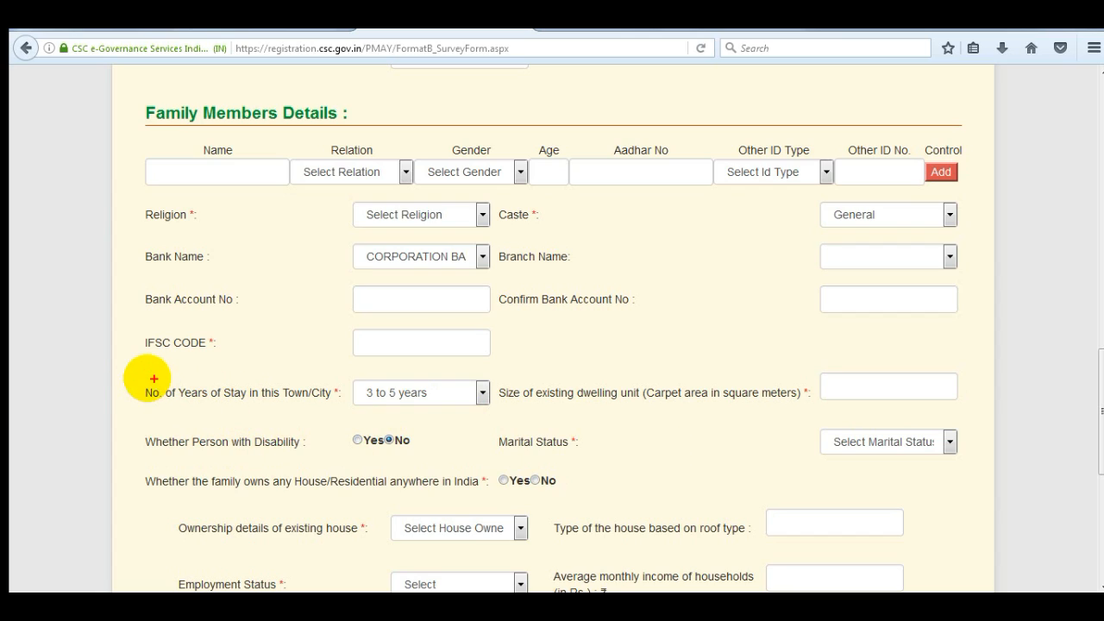
Outline the years of stay, Branch Name and Marital Status fields and the Religion field's required-field asterisk in red
mouse_move(126, 374)
left_mouse_down()
mouse_move(369, 416)
mouse_move(491, 411)
left_mouse_up()
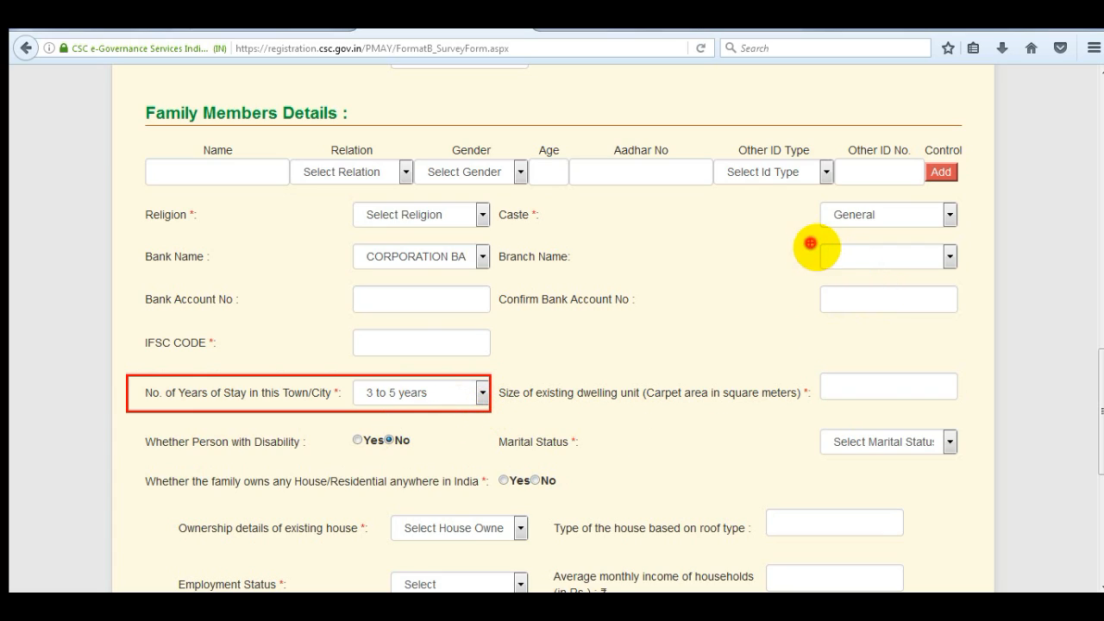
left_click_drag(810, 243, 960, 268)
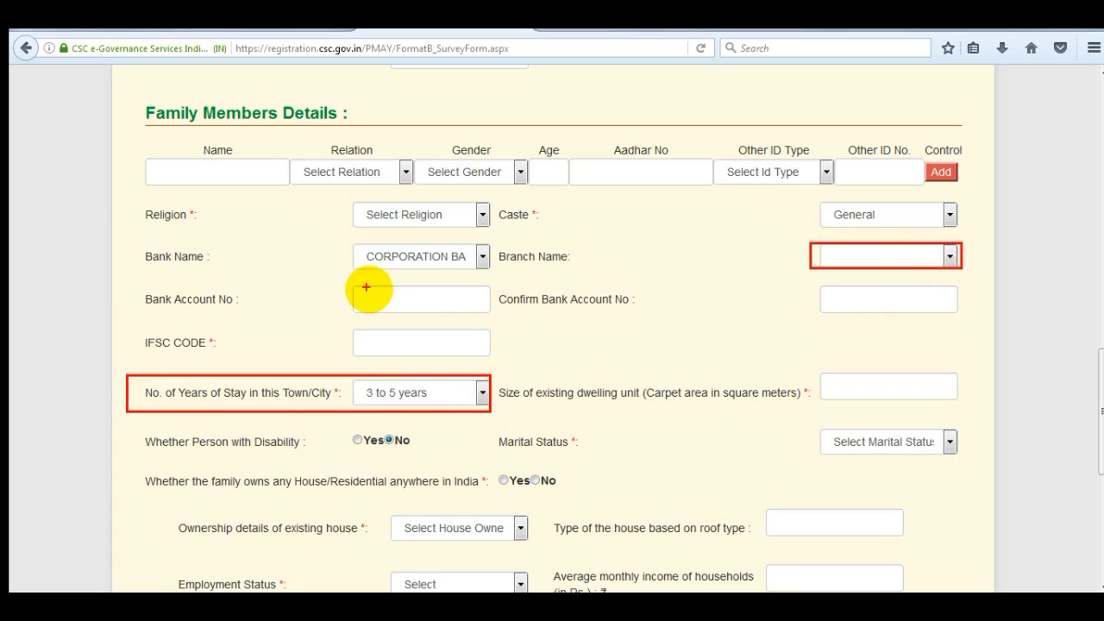
left_click_drag(203, 200, 177, 229)
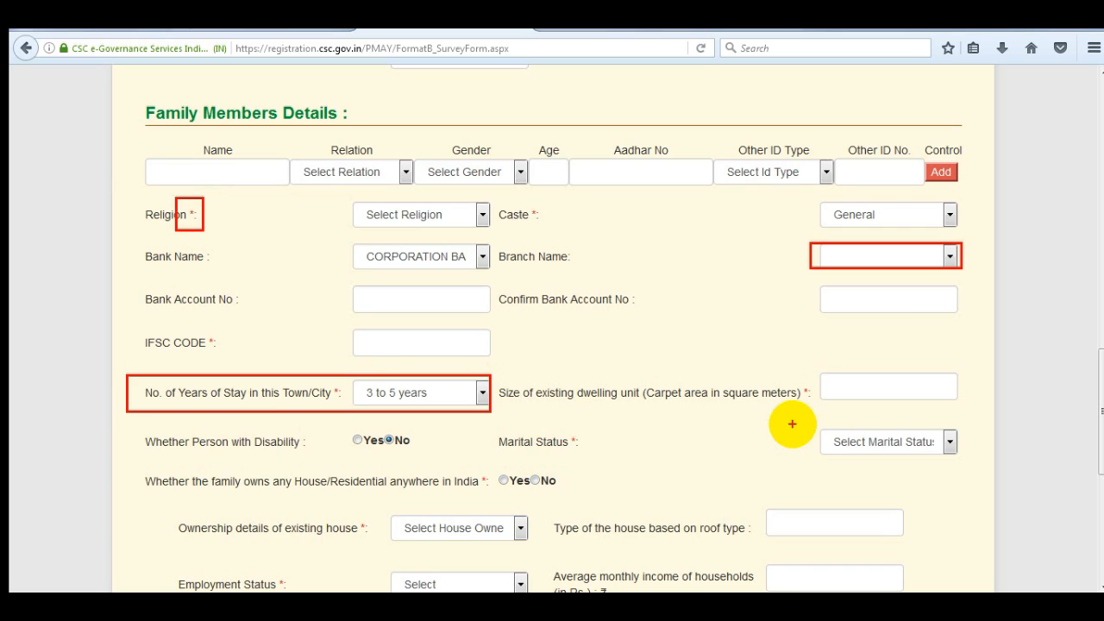
mouse_move(800, 423)
left_mouse_down()
mouse_move(874, 464)
mouse_move(941, 476)
mouse_move(965, 463)
left_mouse_up()
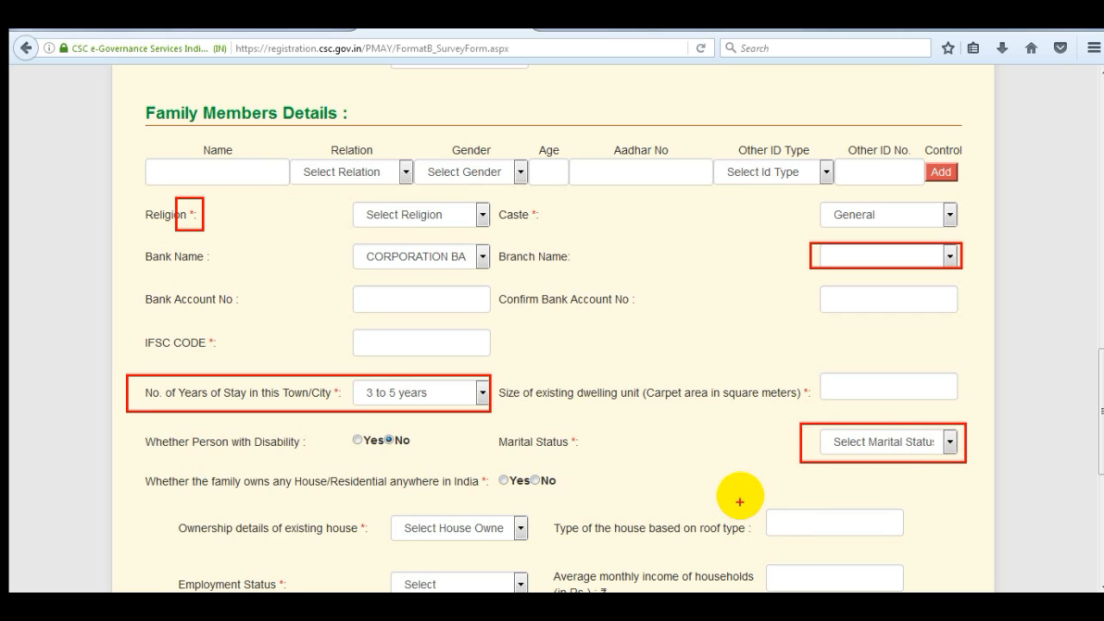
Examine the choices for house ownership, Employment Status and Housing Requirement of family without selecting any
scroll(733, 496, "down", 2)
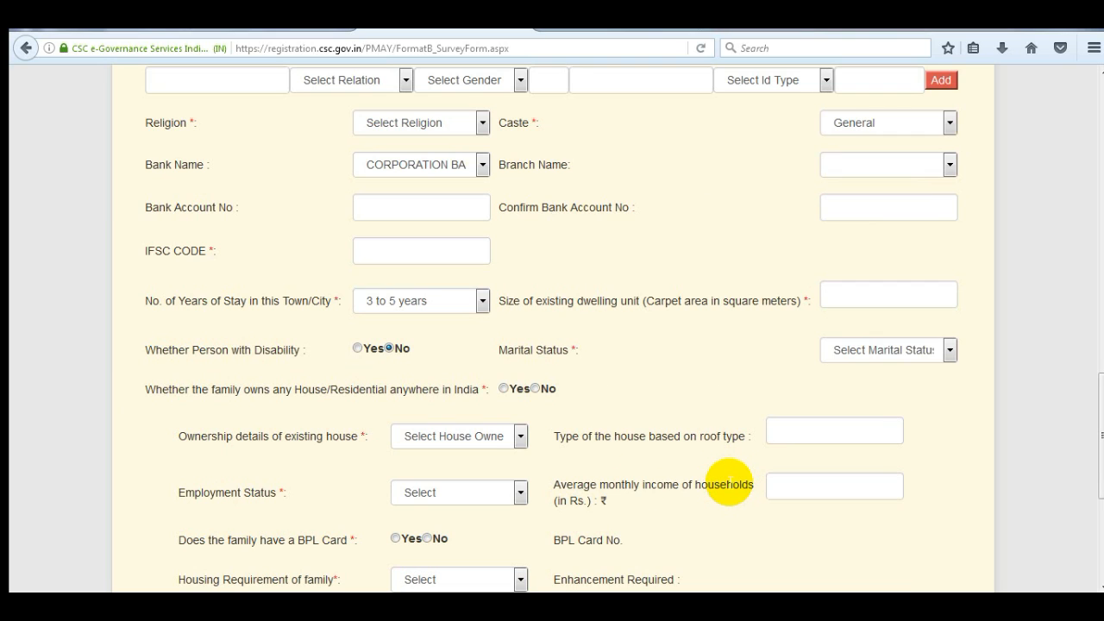
scroll(729, 483, "down", 2)
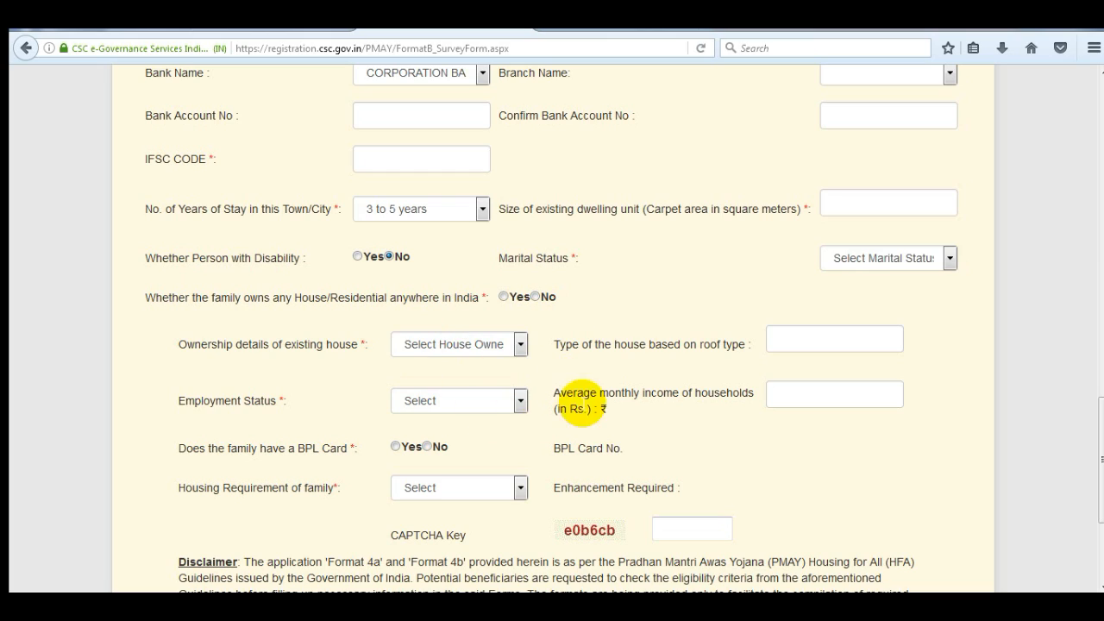
left_click(520, 345)
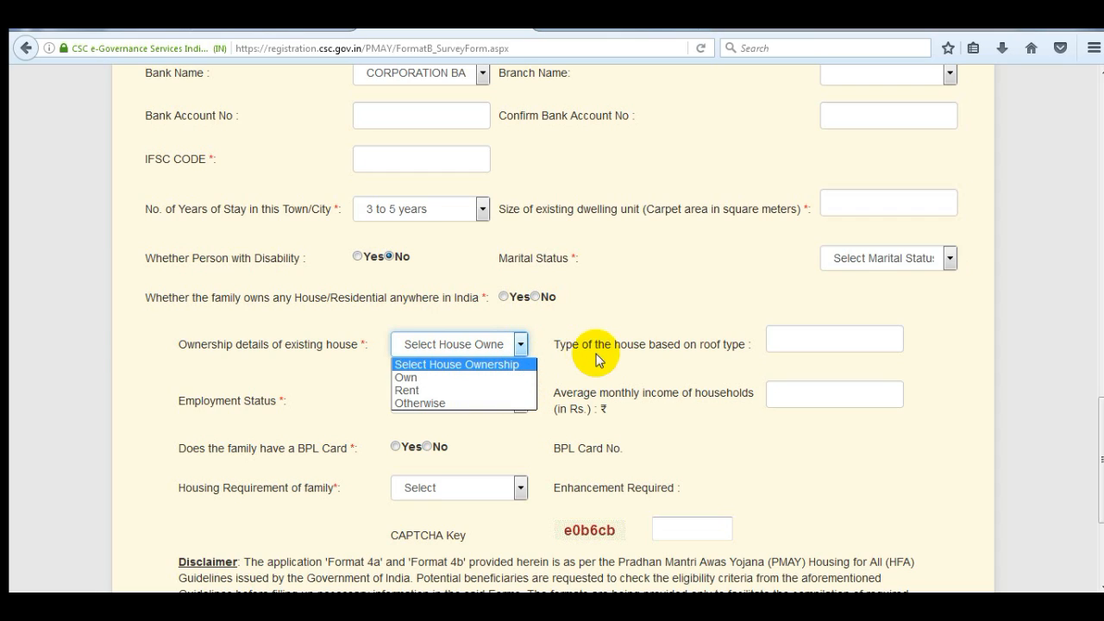
left_click(690, 467)
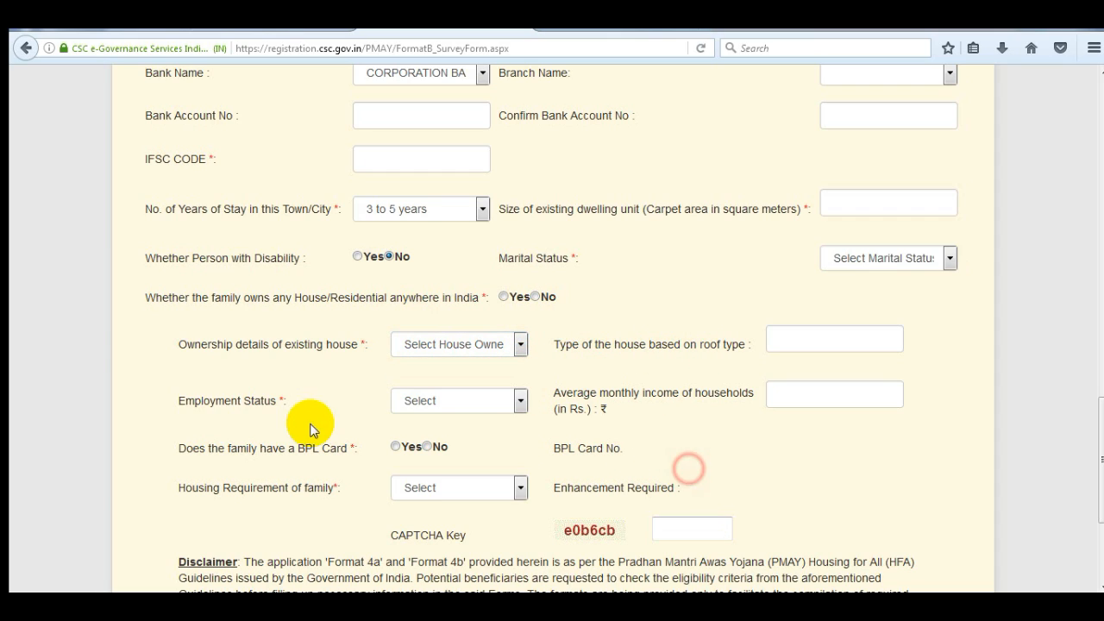
left_click(457, 411)
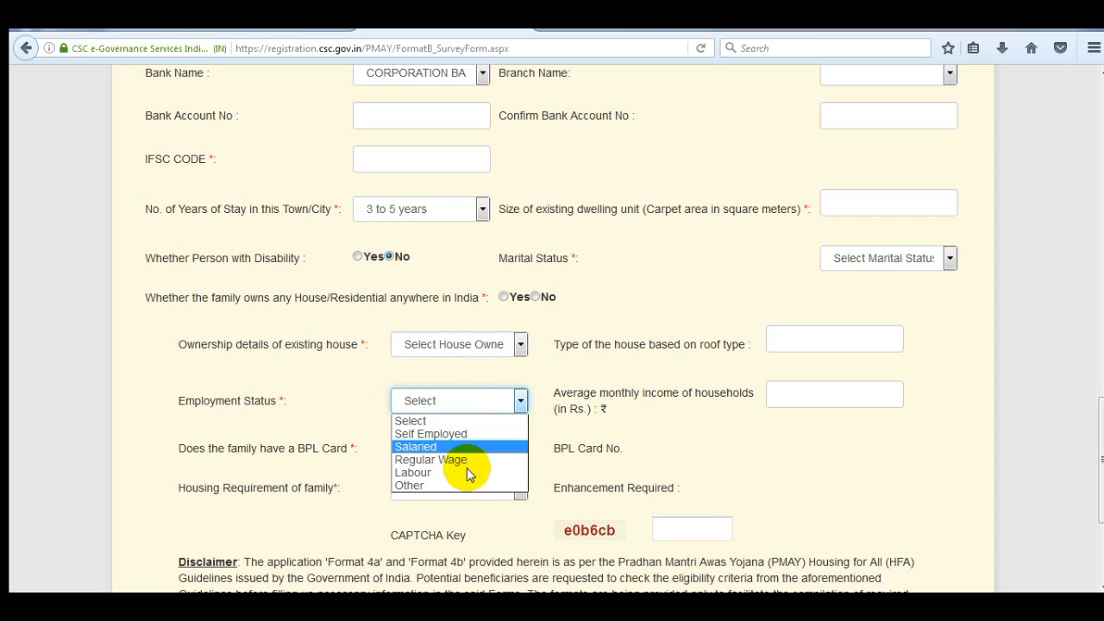
left_click(652, 458)
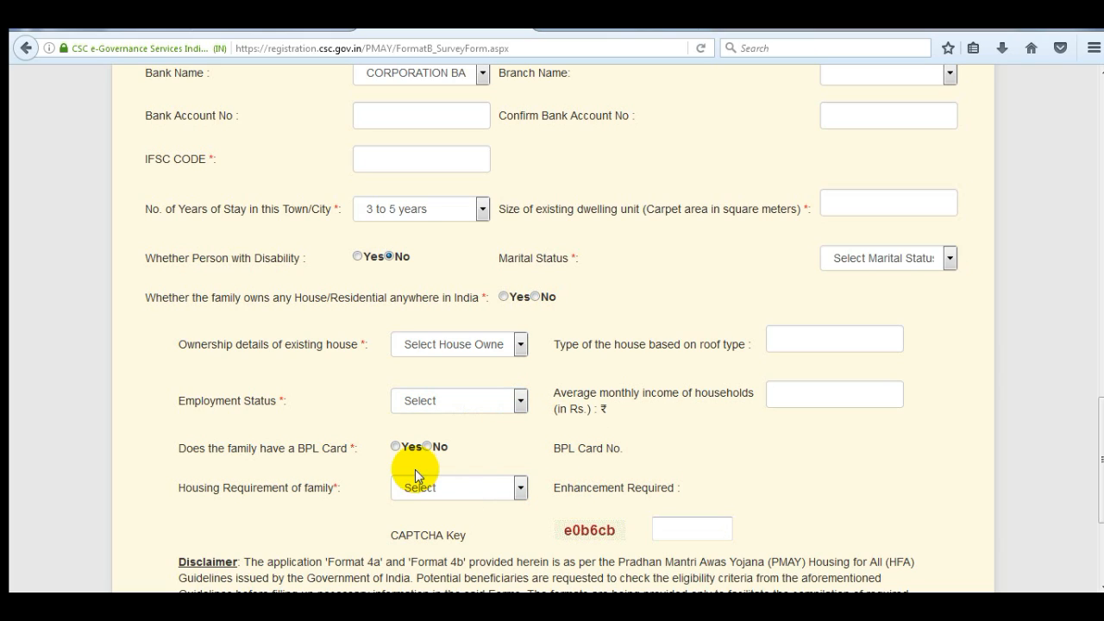
left_click(442, 488)
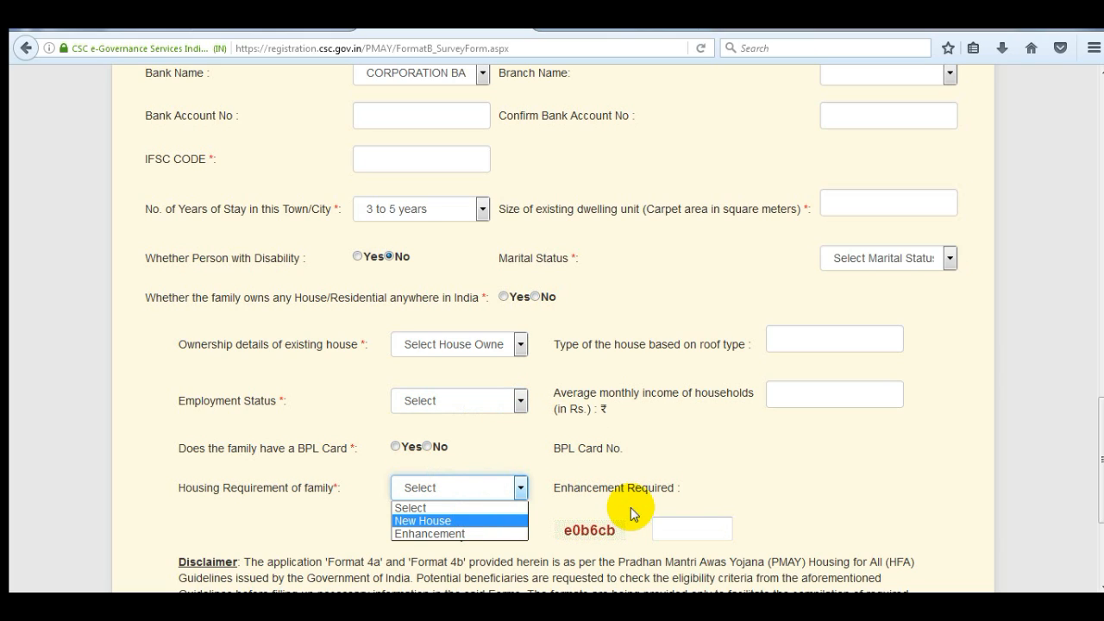
left_click(712, 473)
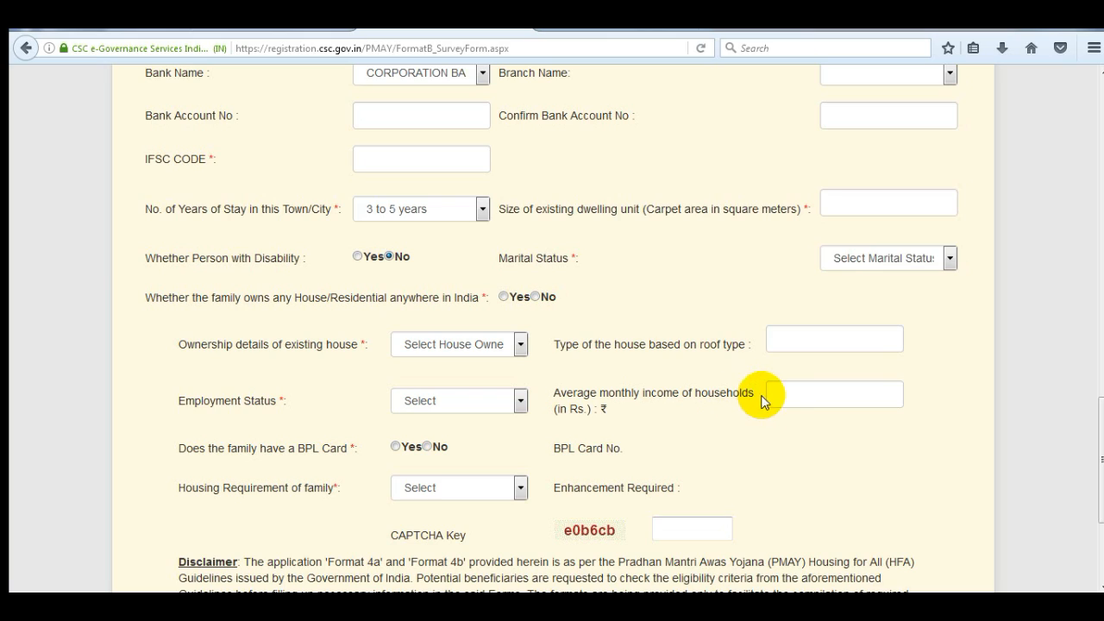
left_click(473, 489)
left_click(685, 455)
Set the ownership details of the existing house to Otherwise and the roof-based house type to 5
left_click(519, 345)
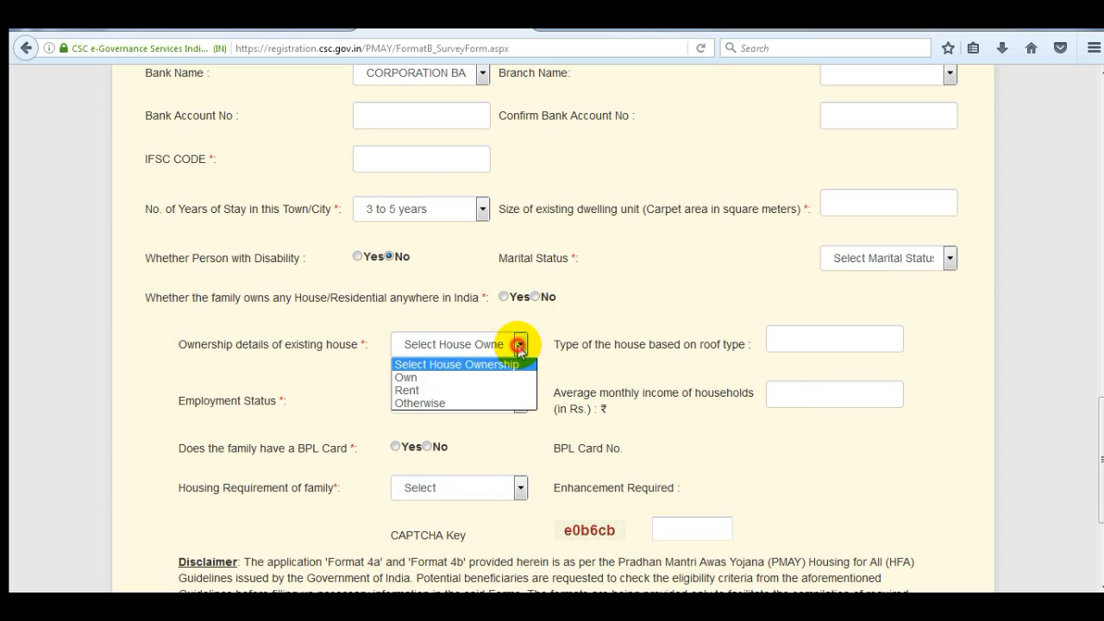
left_click(493, 402)
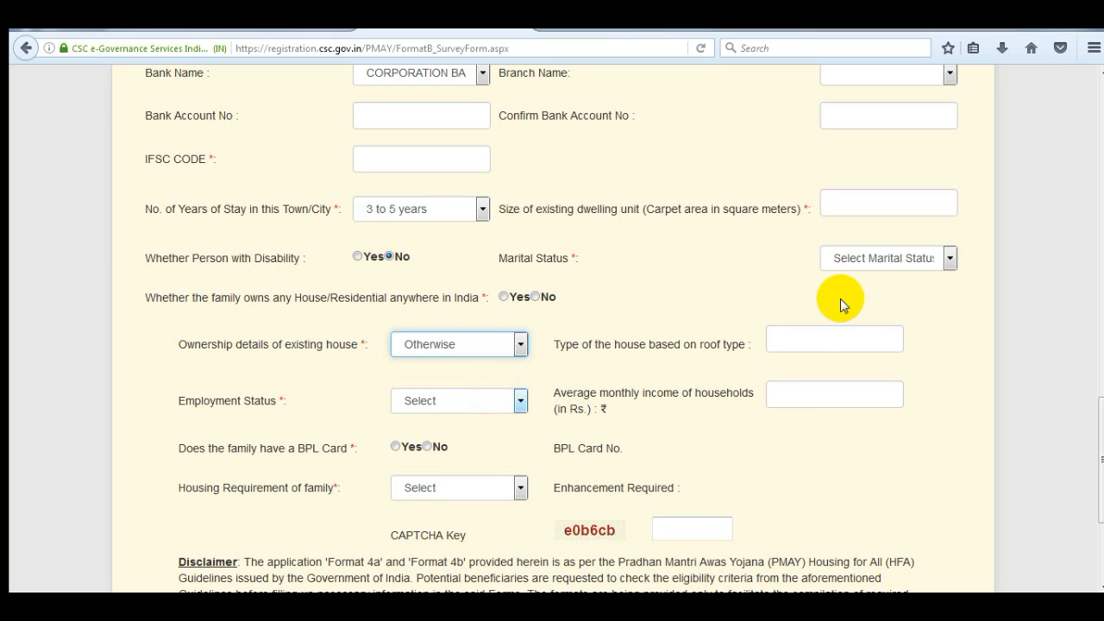
left_click(799, 342)
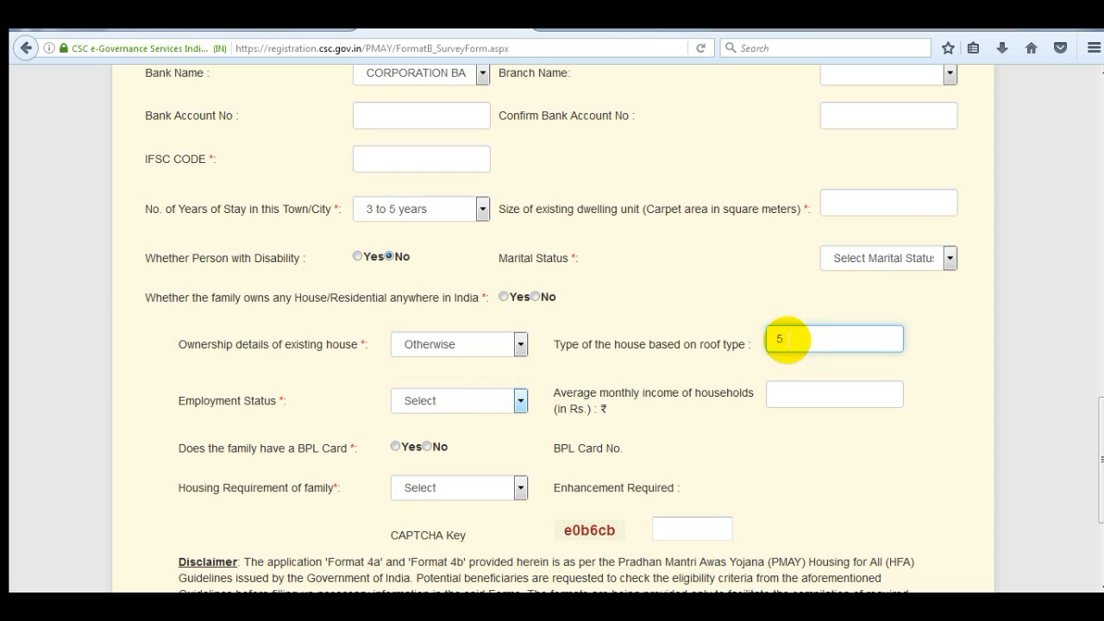
Set the Employment Status to Self Employed and the average monthly household income to 5000
left_click(502, 402)
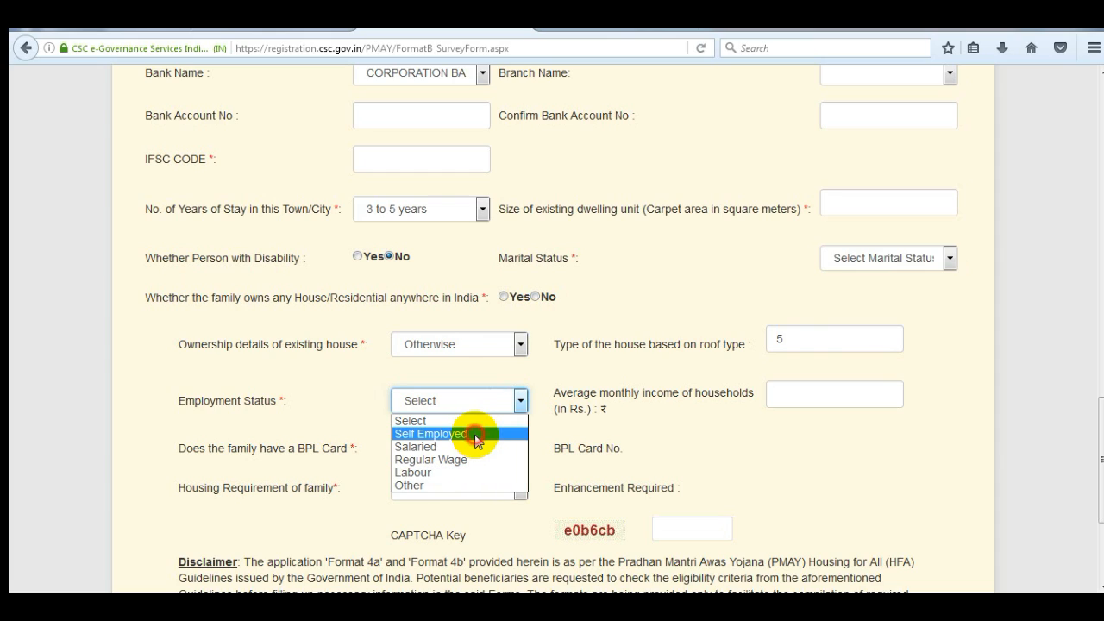
left_click(477, 435)
left_click(789, 394)
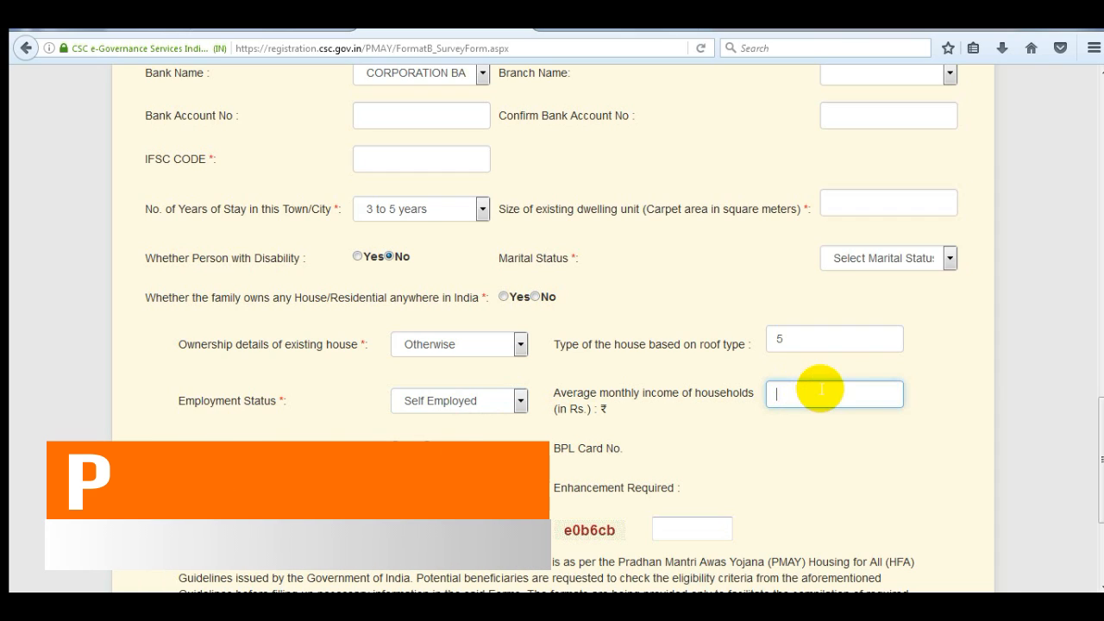
type("5000")
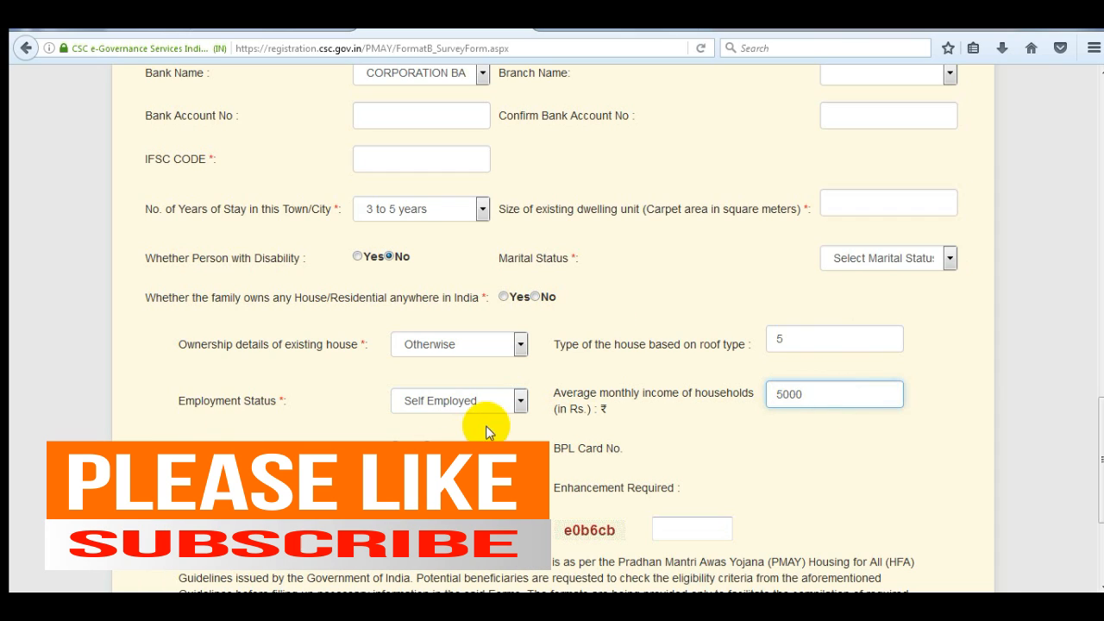
Answer No to the BPL Card question and set the Housing Requirement of family to Enhancement
left_click(400, 437)
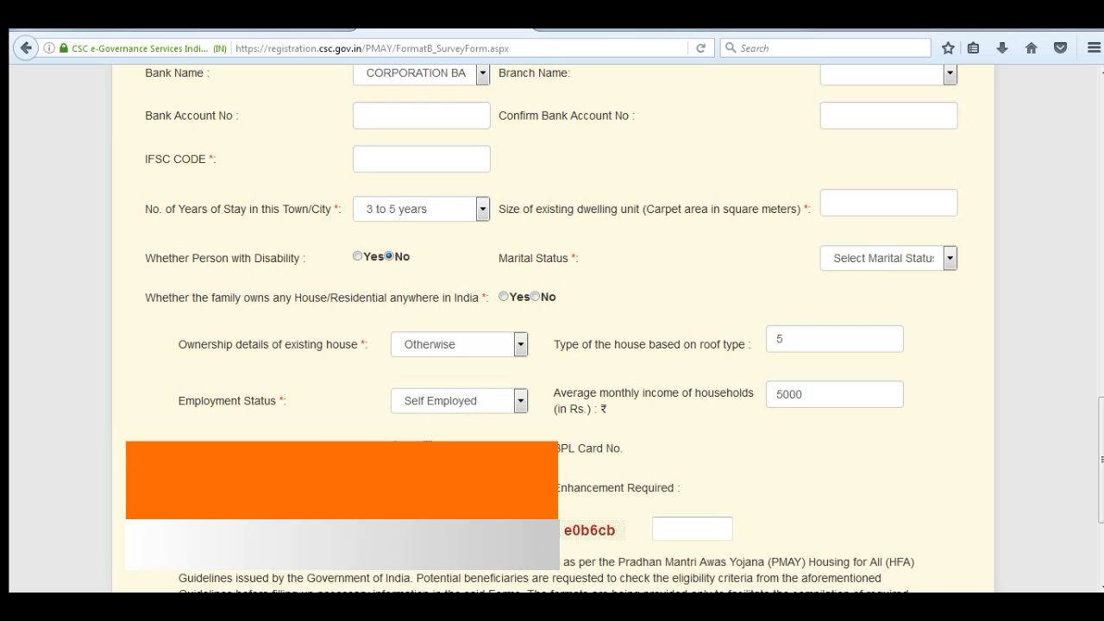
scroll(657, 462, "down", 2)
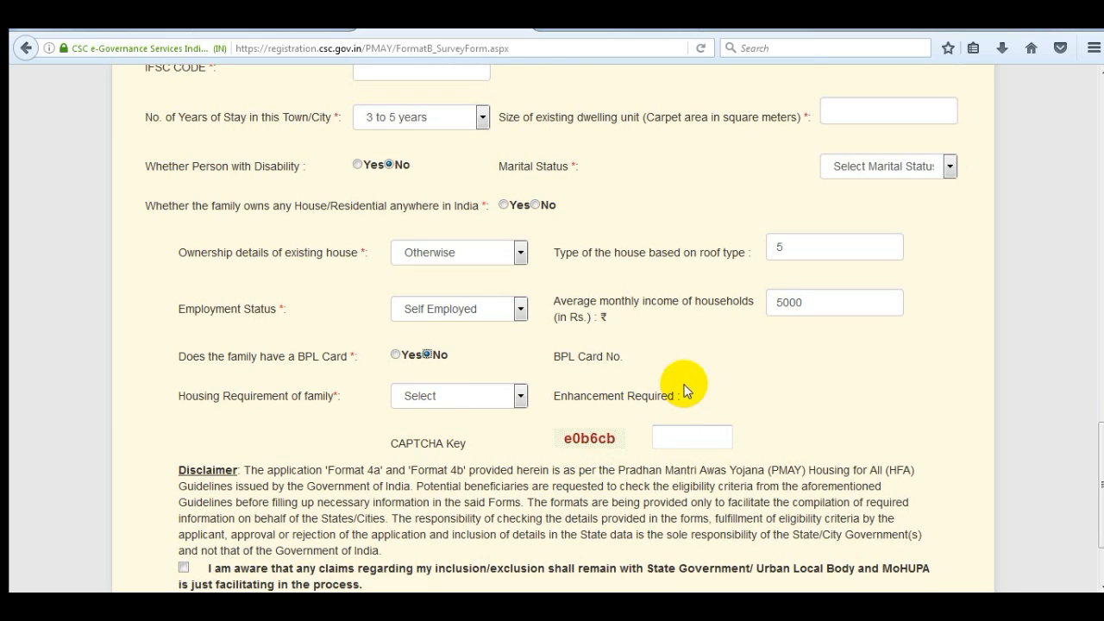
left_click(517, 394)
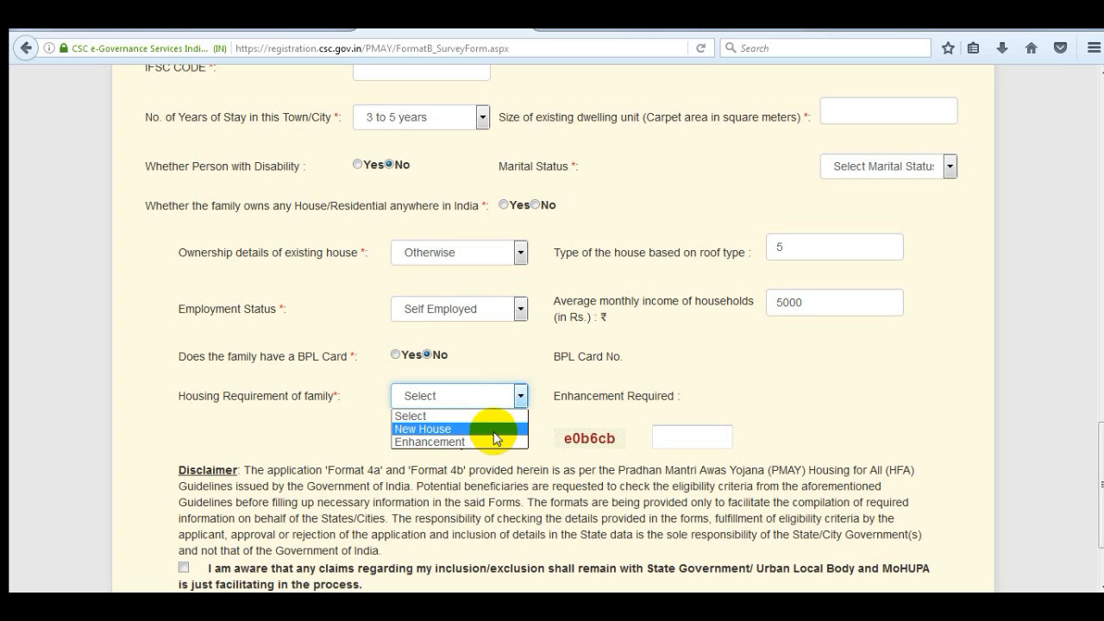
left_click(444, 443)
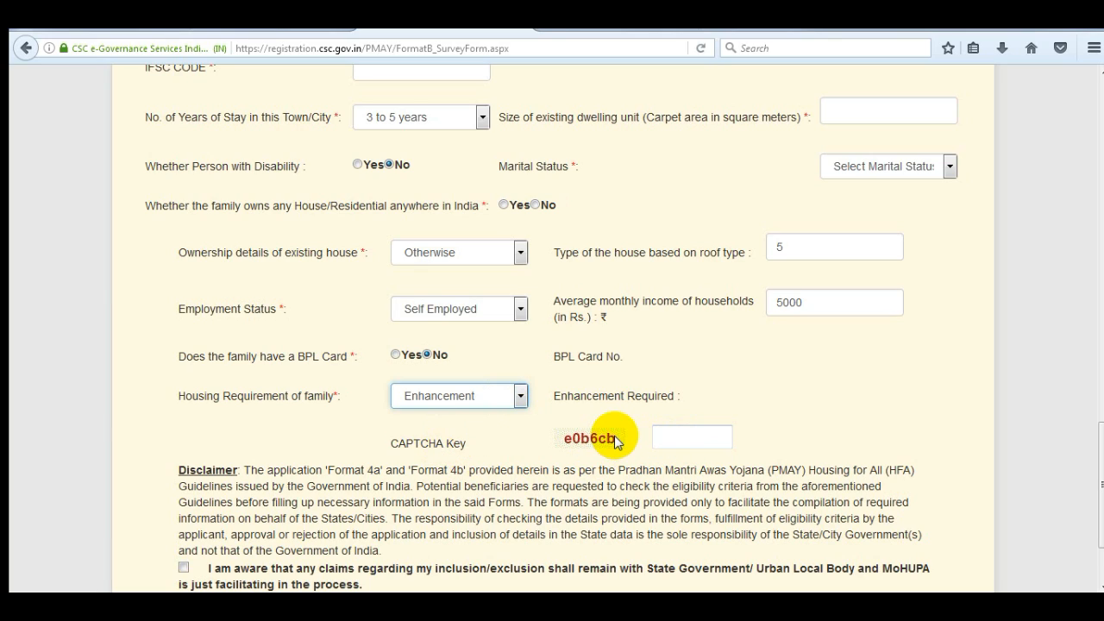
Outline the CAPTCHA Key code and its entry field in red, and clear the markings
key("ctrl+2")
left_click_drag(623, 429, 553, 450)
mouse_move(650, 415)
left_mouse_down()
mouse_move(681, 449)
mouse_move(734, 450)
left_mouse_up()
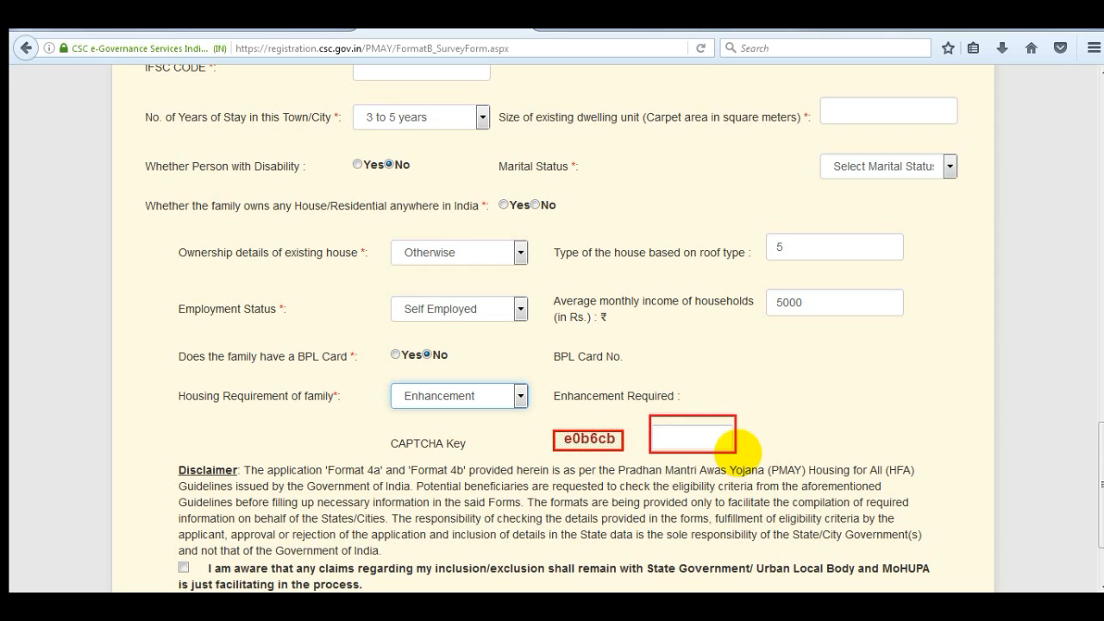
key("Escape")
Outline the Disclaimer text, the awareness declaration checkbox and the Submit button in red
scroll(618, 440, "down", 3)
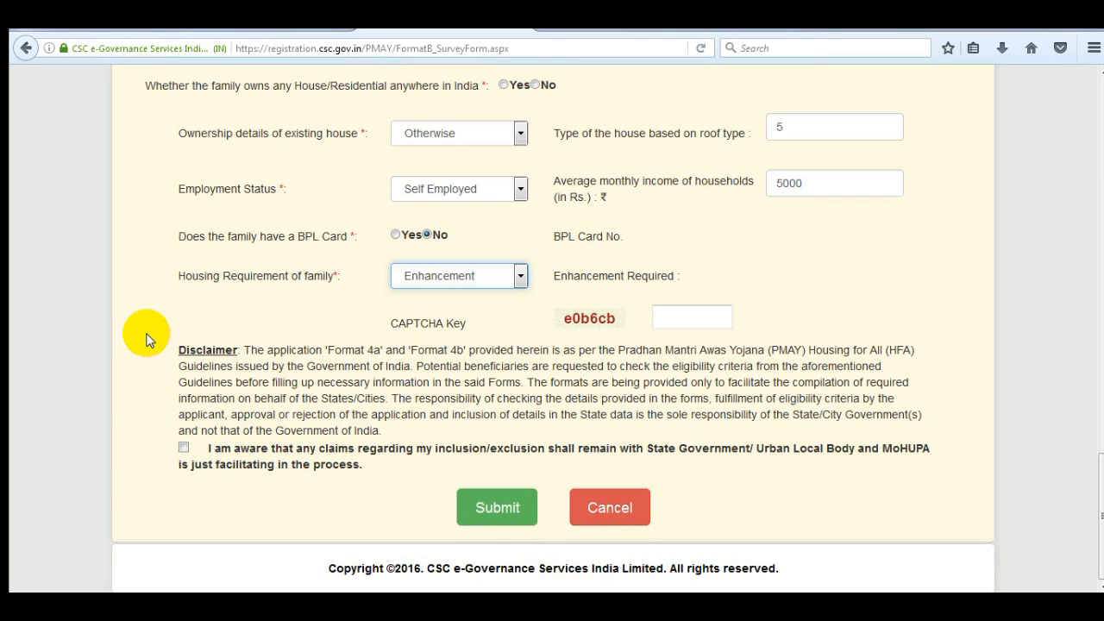
key("ctrl+2")
mouse_move(158, 337)
left_mouse_down()
mouse_move(192, 386)
mouse_move(404, 443)
mouse_move(626, 440)
mouse_move(906, 457)
mouse_move(932, 438)
left_mouse_up()
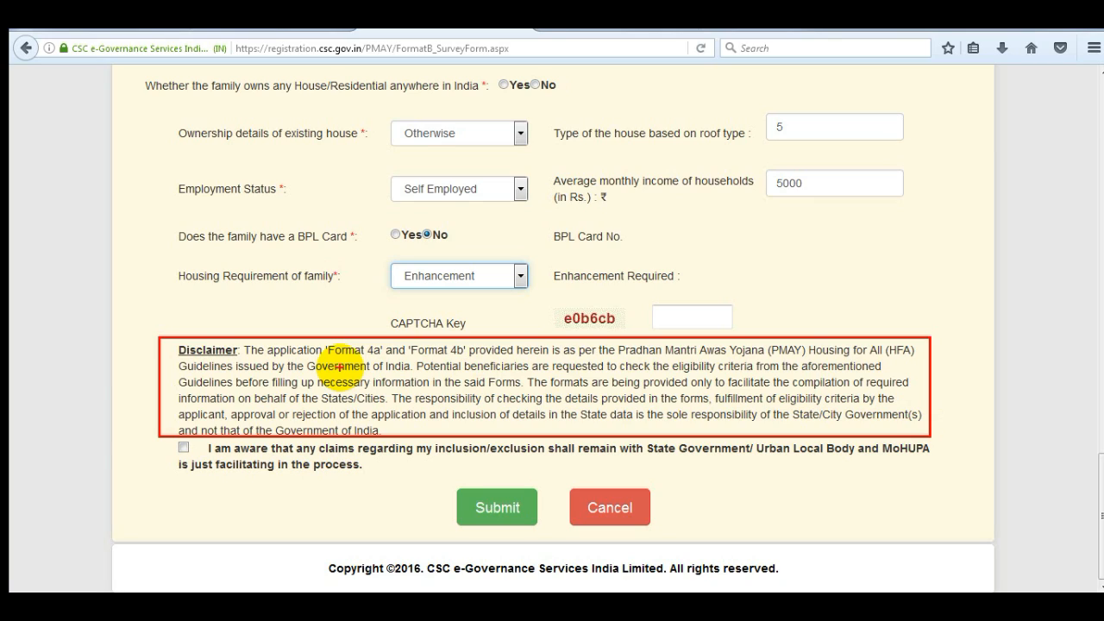
left_click_drag(170, 440, 212, 463)
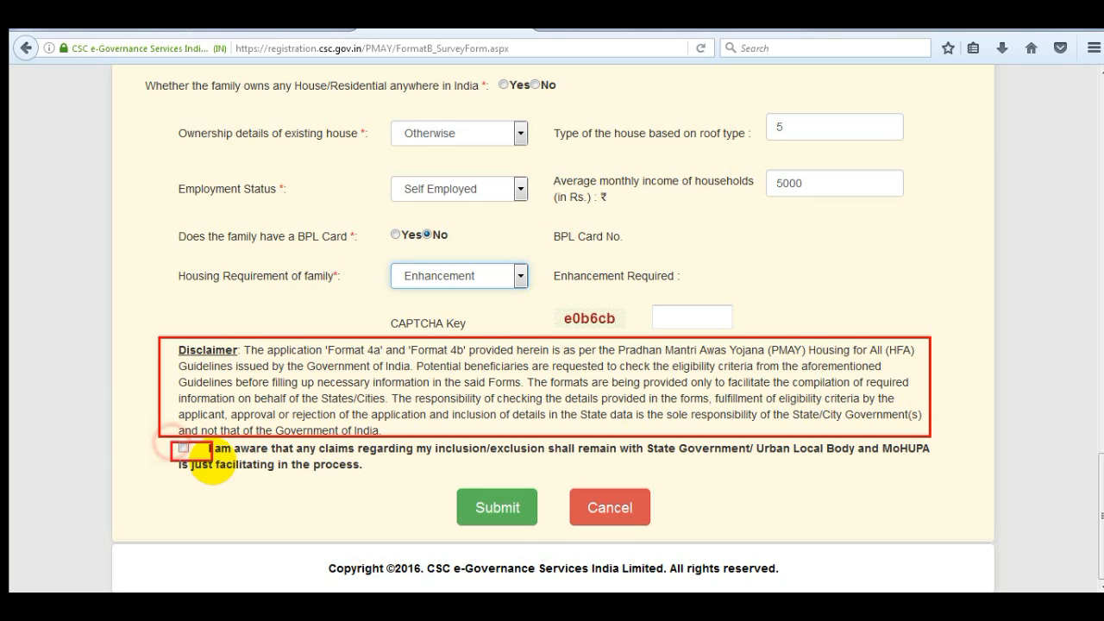
mouse_move(414, 484)
left_mouse_down()
mouse_move(474, 525)
mouse_move(547, 535)
left_mouse_up()
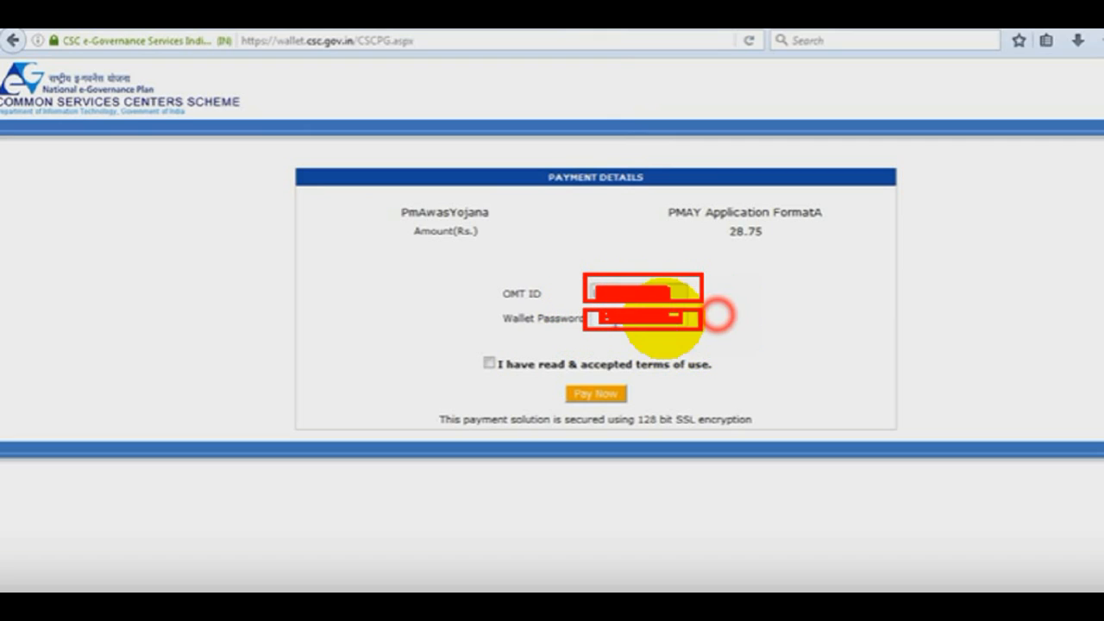
Outline the terms-of-use checkbox, the Pay Now button and the payment amount in red on the Payment Details page
left_click_drag(456, 339, 523, 368)
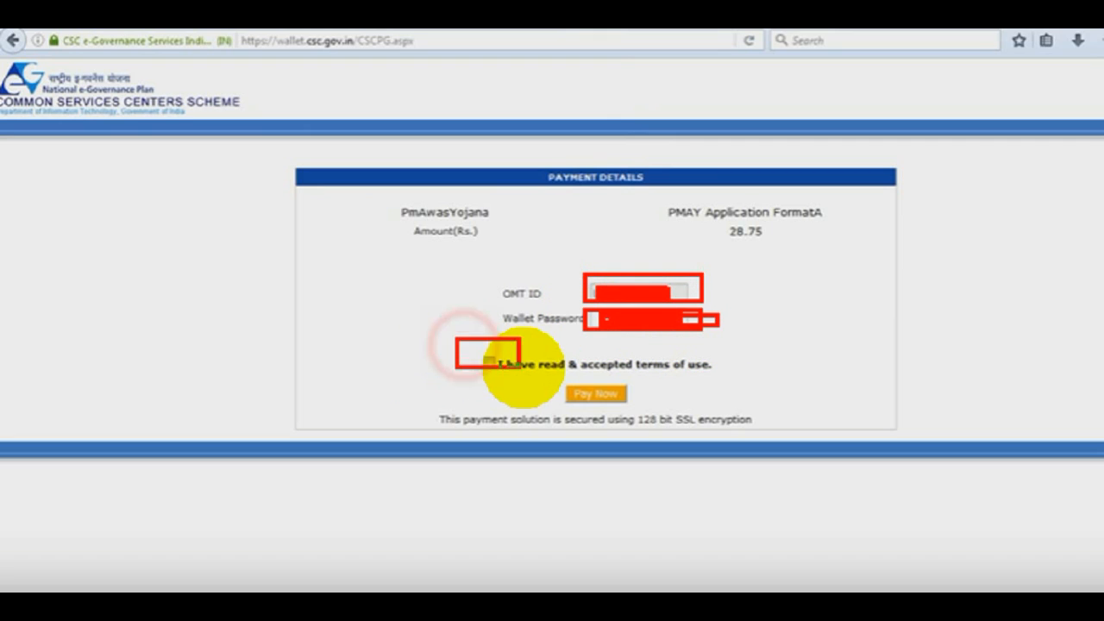
left_click(623, 382)
left_click_drag(623, 382, 561, 401)
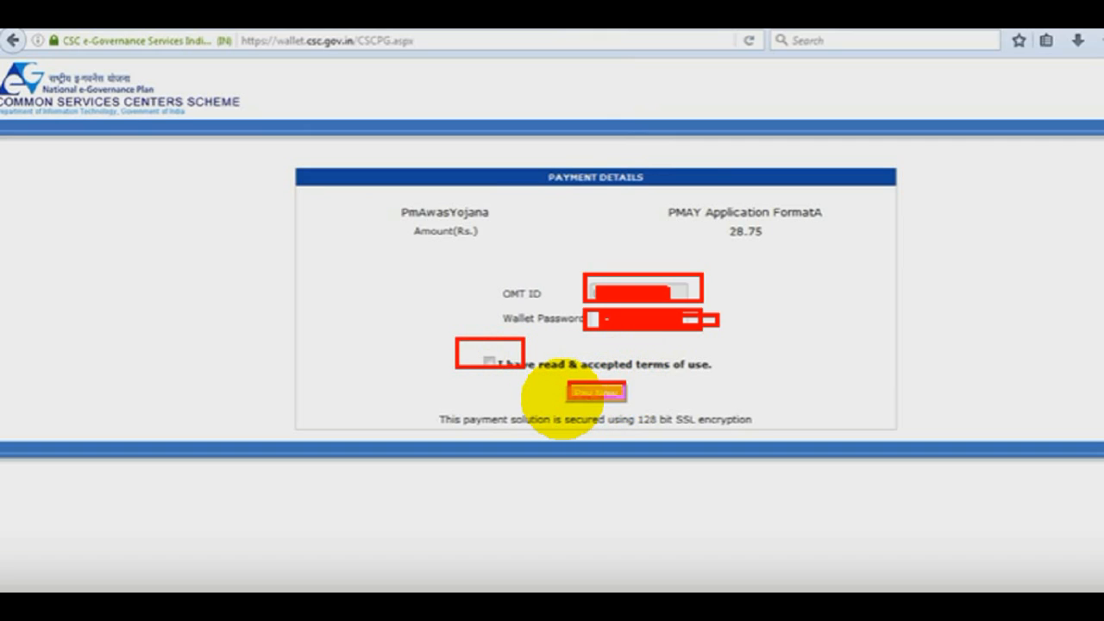
left_click_drag(717, 218, 774, 259)
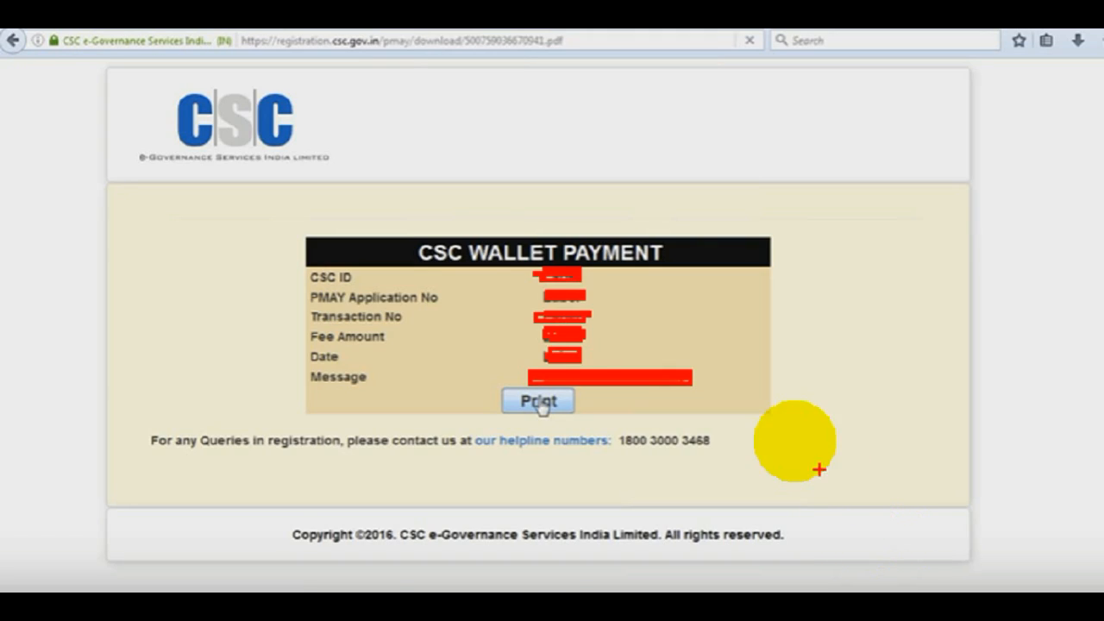
Outline the CSC Wallet Payment summary and its Print button in red
left_click_drag(253, 205, 612, 402)
left_click_drag(722, 438, 846, 466)
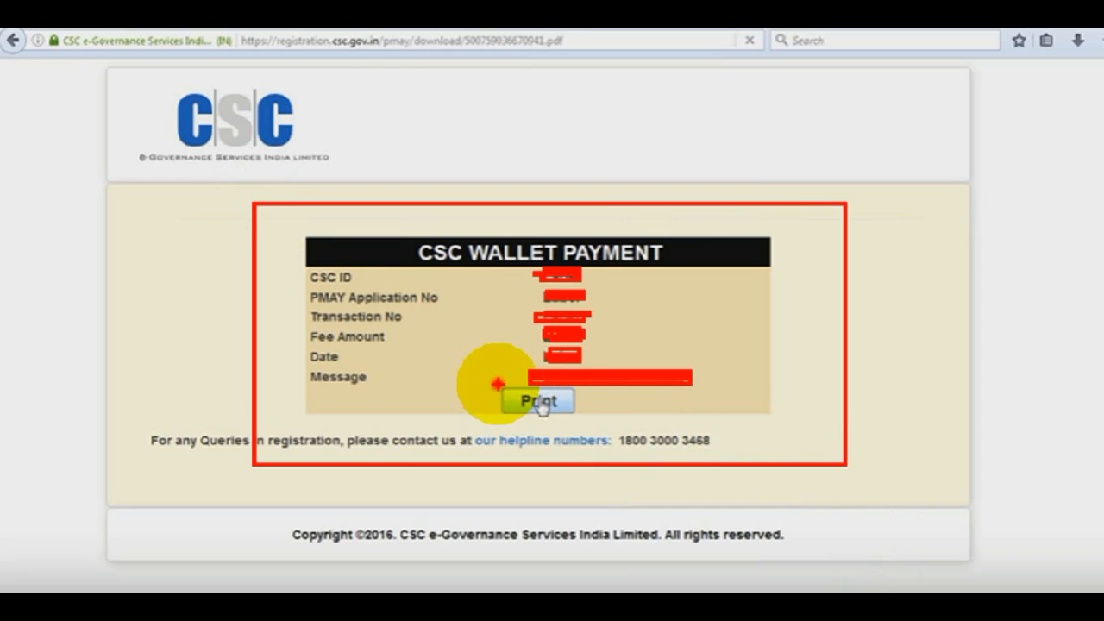
mouse_move(498, 384)
left_mouse_down()
mouse_move(589, 410)
mouse_move(583, 421)
left_mouse_up()
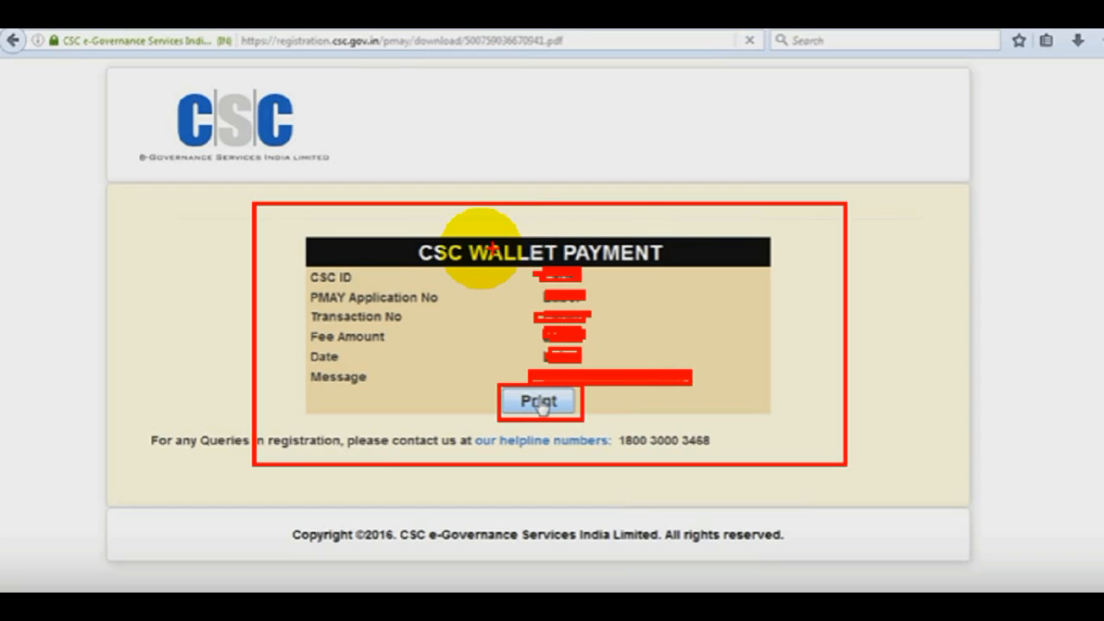
left_click_drag(485, 376, 576, 431)
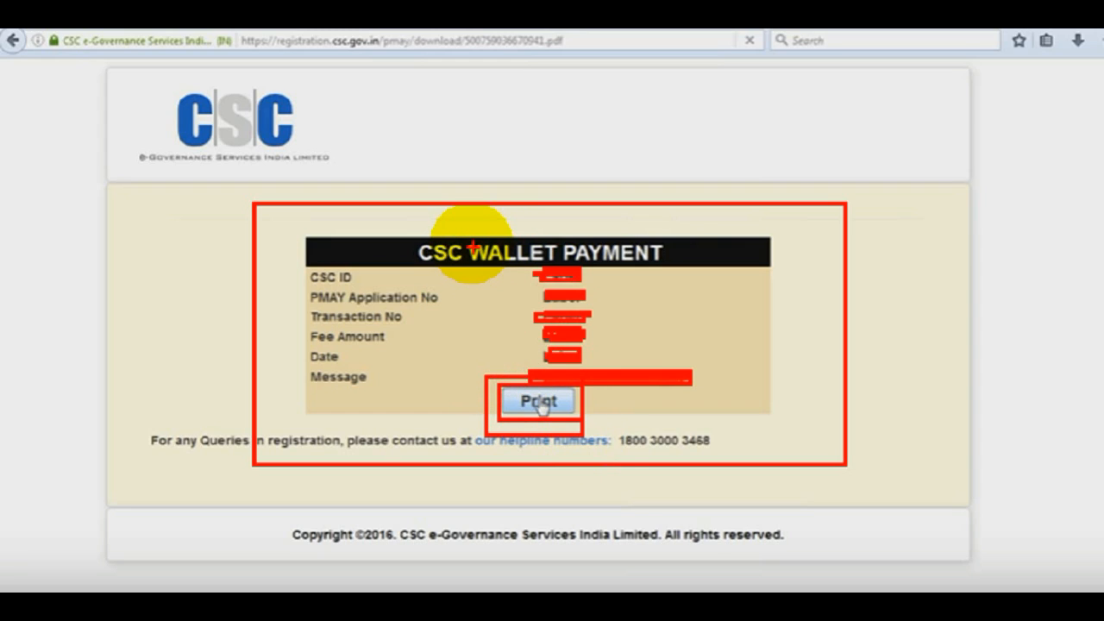
left_click_drag(472, 242, 670, 436)
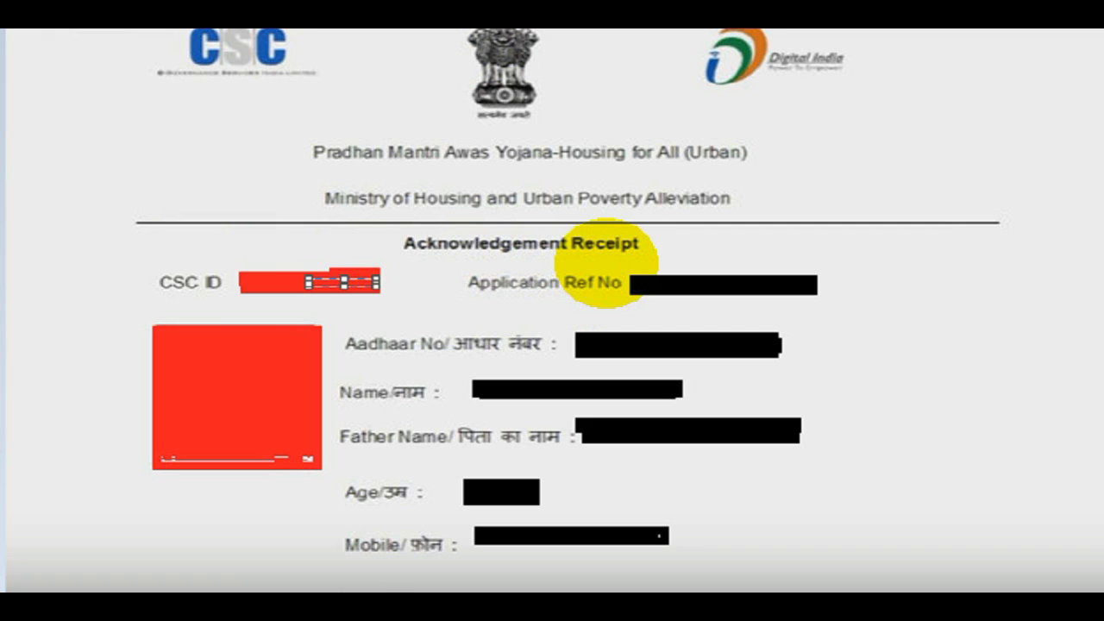
Outline the Application Ref No, Aadhaar No, Name, Father Name and photo areas of the Acknowledgement Receipt in red
left_click_drag(609, 264, 854, 305)
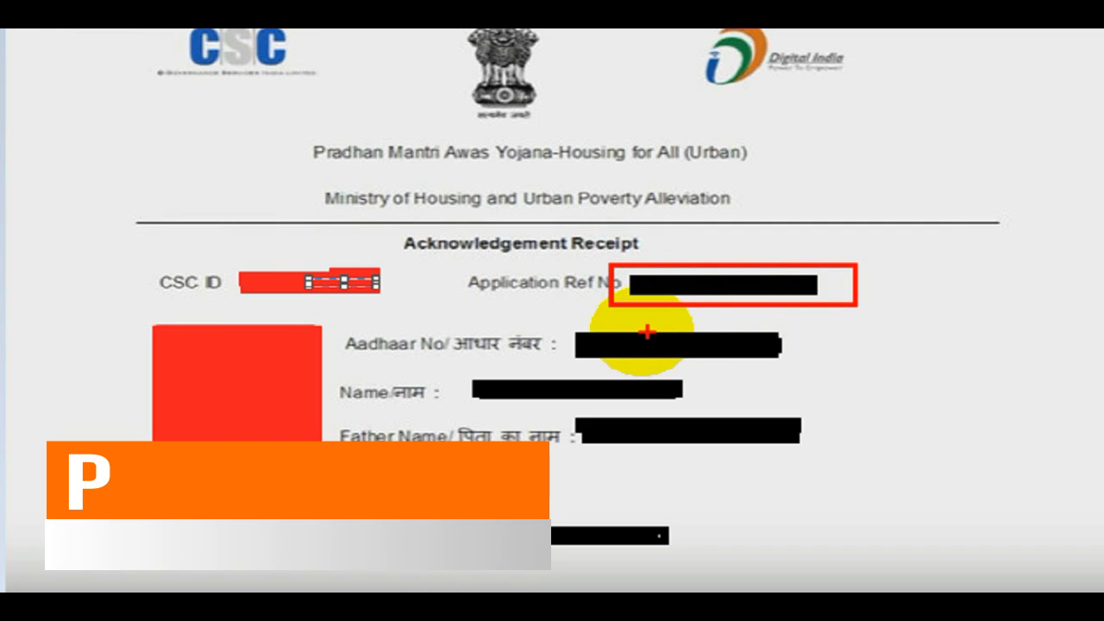
left_click_drag(559, 321, 779, 362)
left_click_drag(438, 369, 639, 395)
left_click_drag(815, 418, 552, 445)
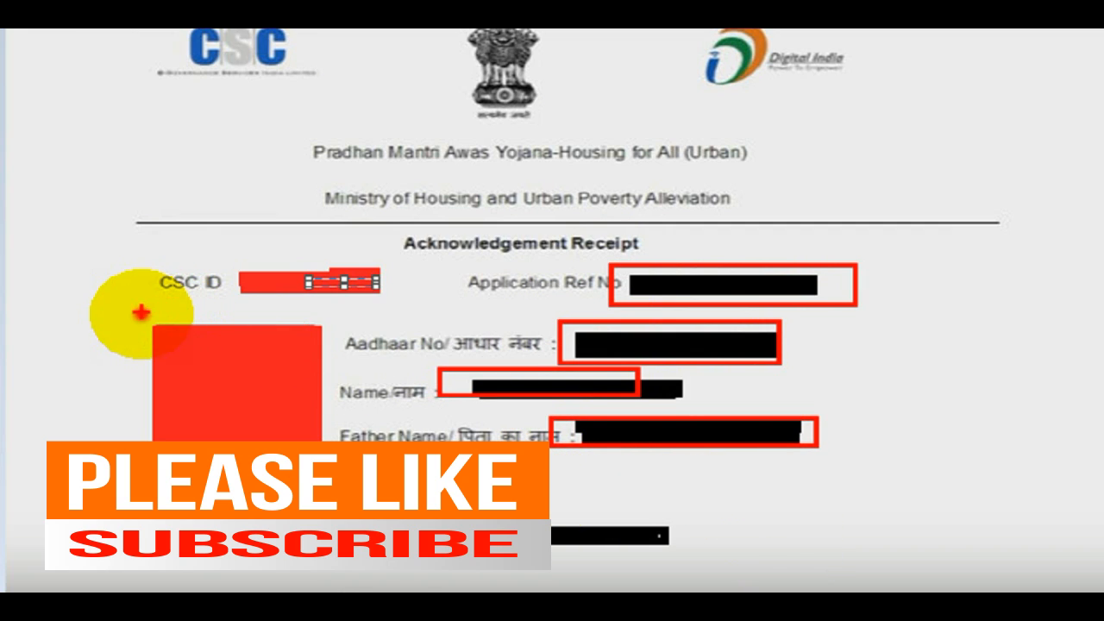
left_click_drag(140, 312, 362, 446)
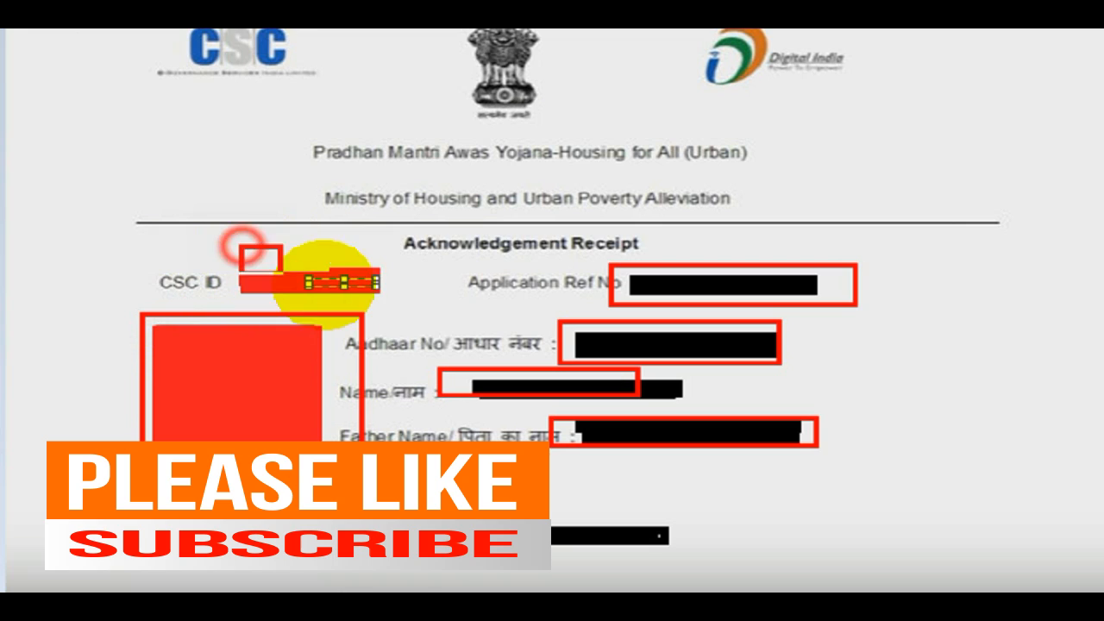